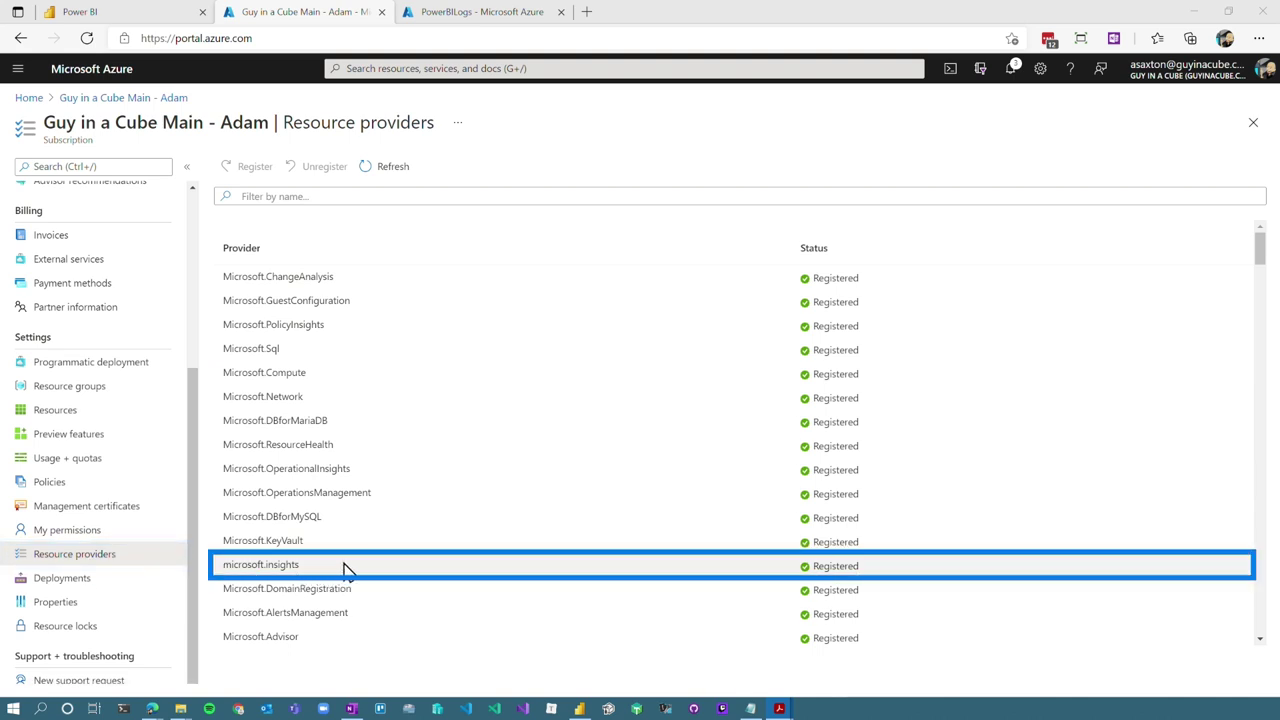
# Step: Show the role assignments for the powerbilogs2 workspace in the PowerBILogs resource group
pyautogui.click(452, 14)
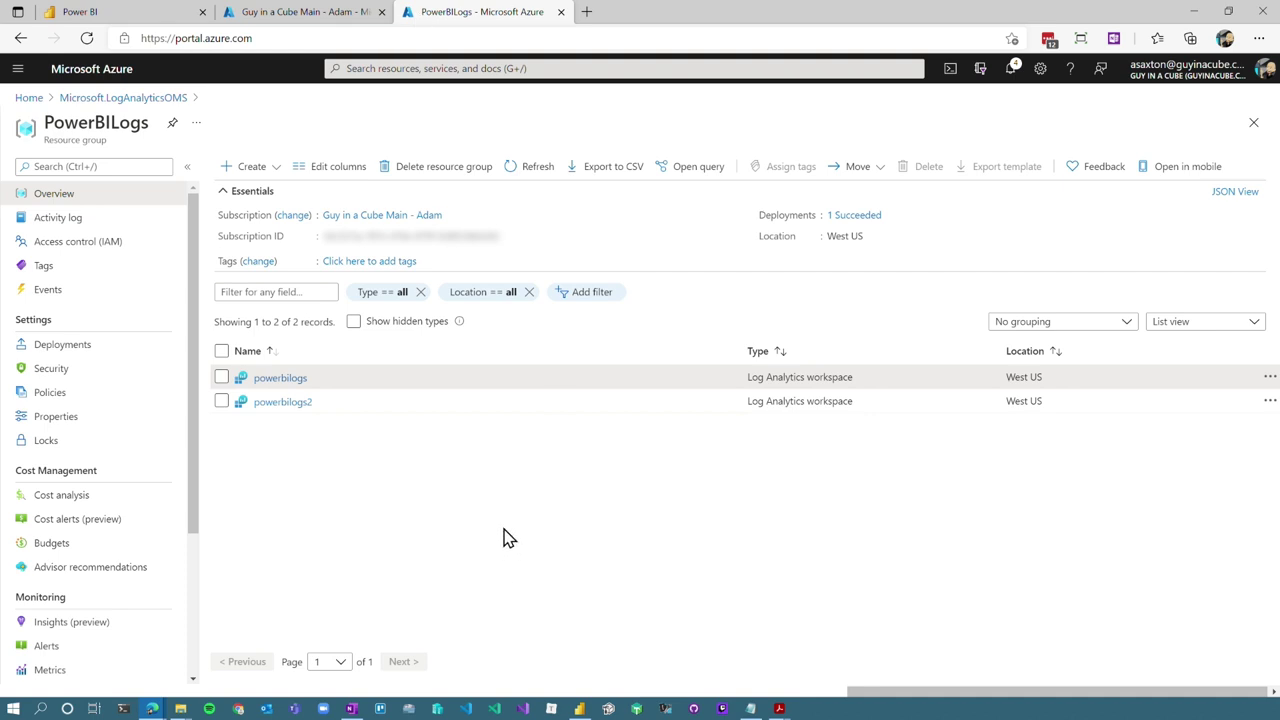
pyautogui.click(284, 404)
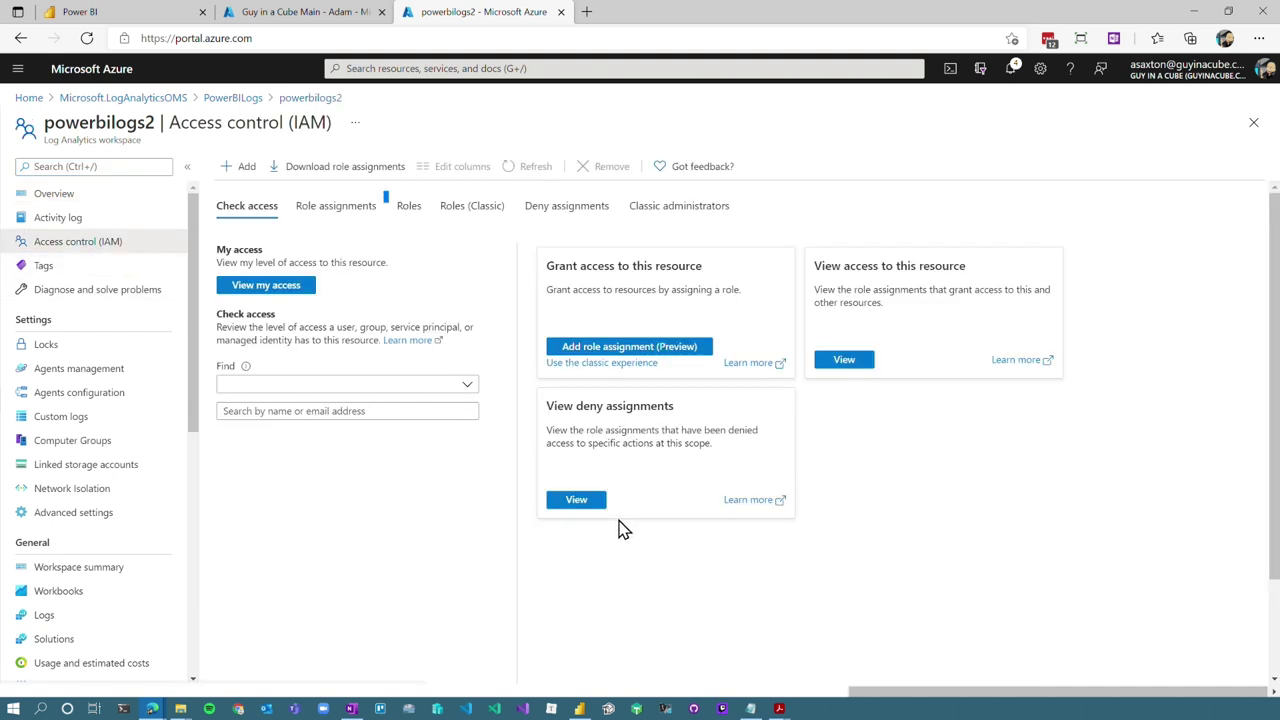
pyautogui.click(336, 205)
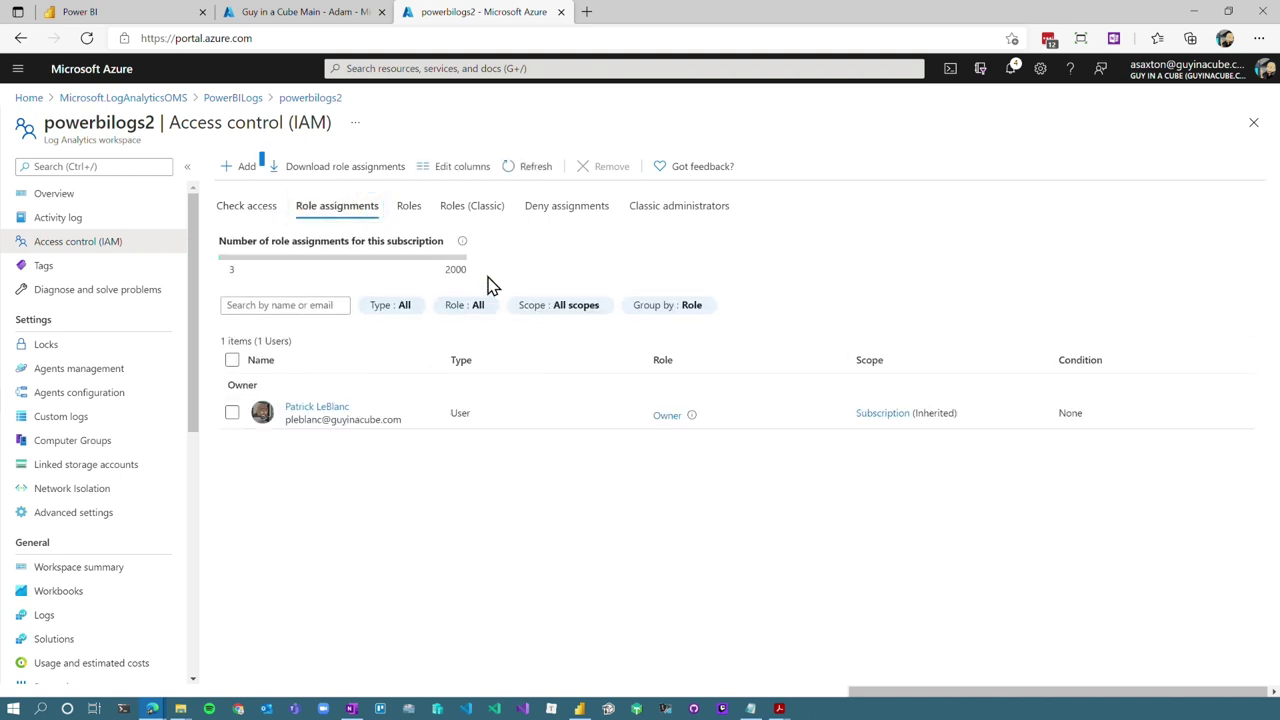
# Step: Grant Power BI Service the Monitoring Contributor role on powerbilogs2, then return to Power BI's Demo workspace
pyautogui.click(240, 166)
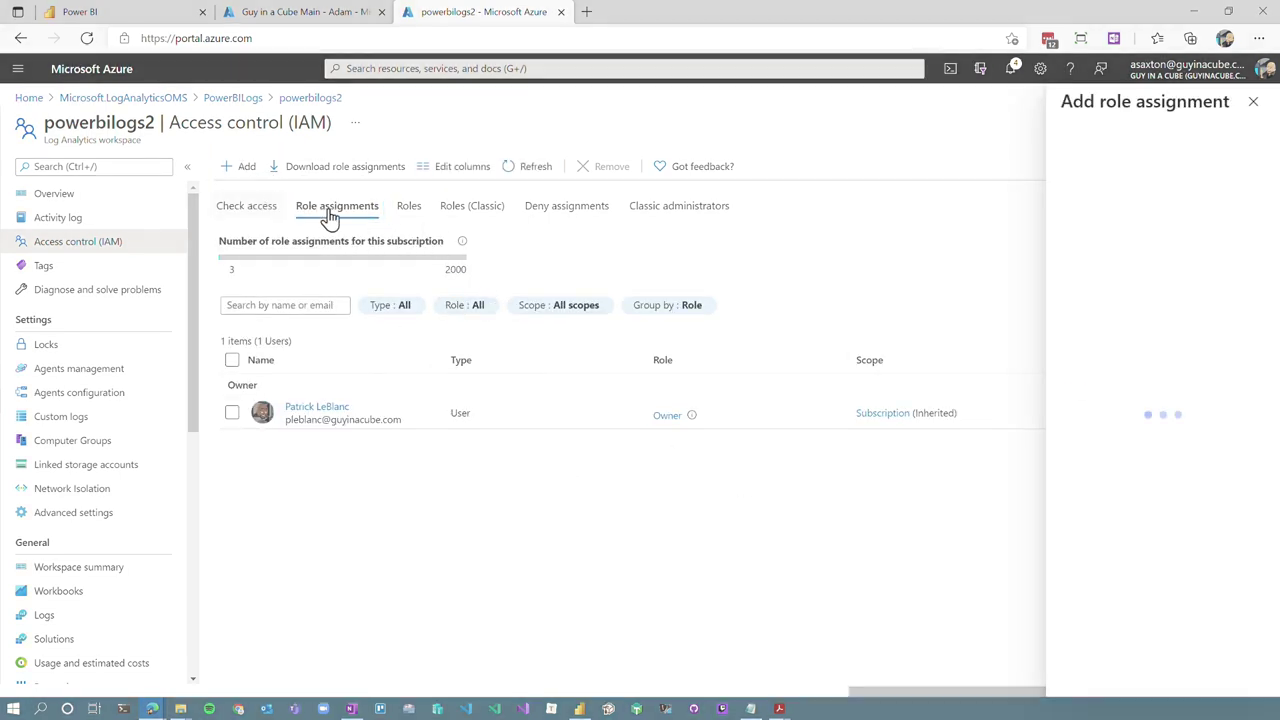
pyautogui.click(1025, 250)
pyautogui.write('Power BI Service')
pyautogui.click(1060, 290)
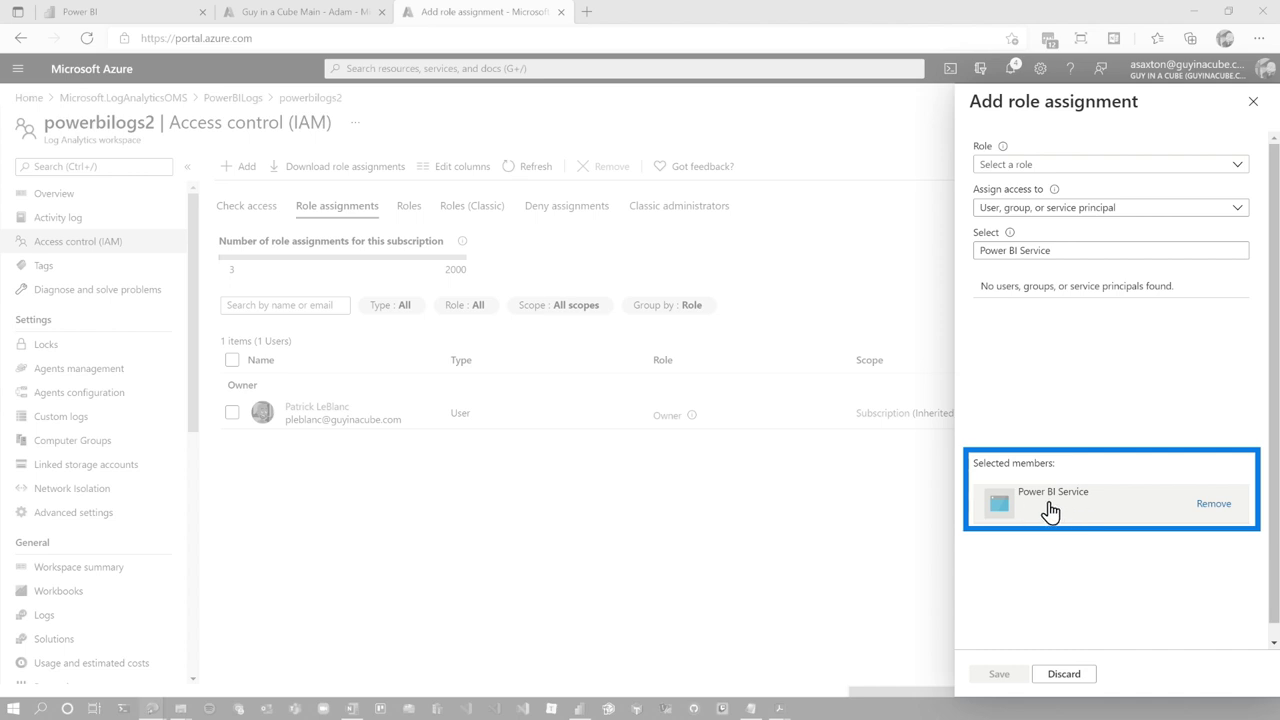
pyautogui.click(1065, 165)
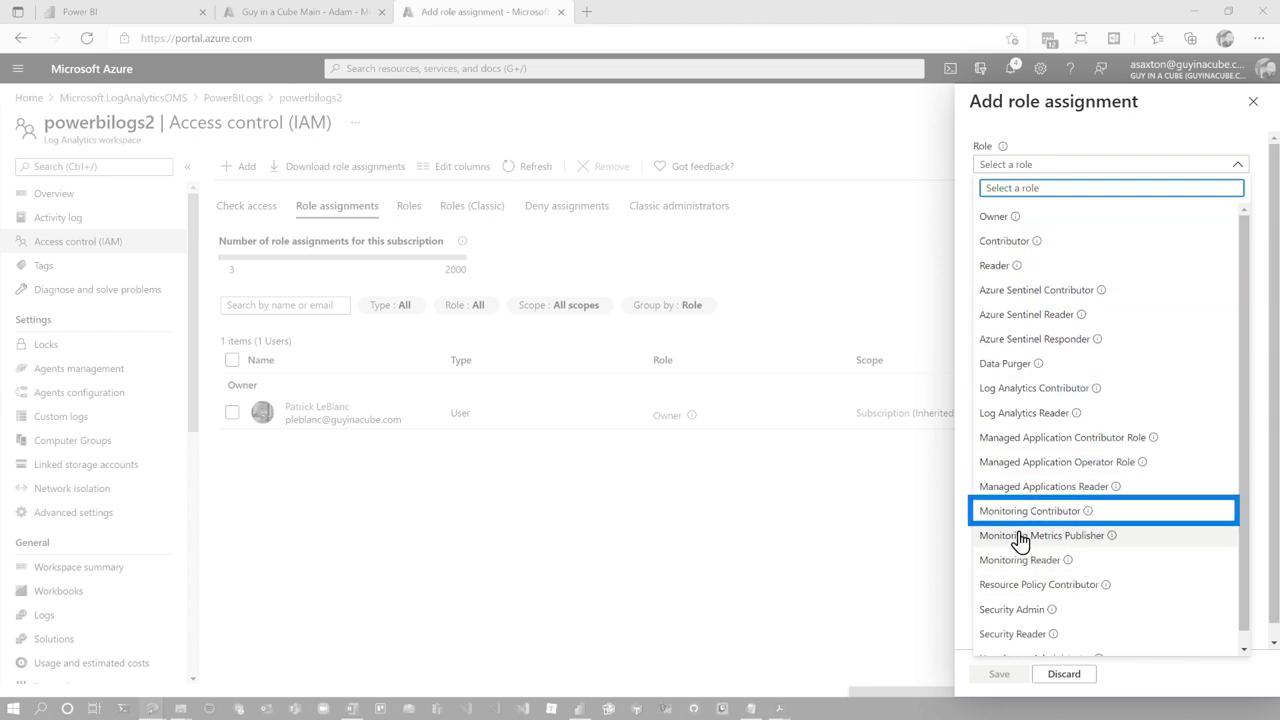
pyautogui.click(1058, 516)
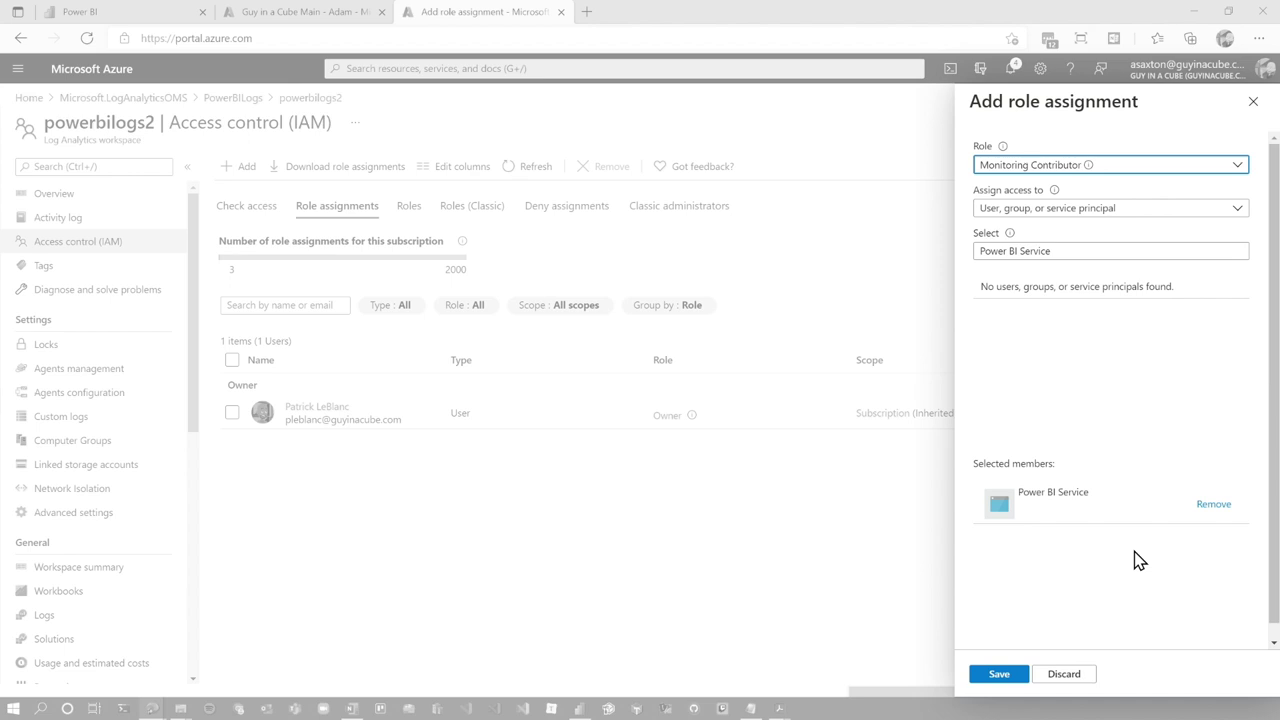
pyautogui.click(1000, 675)
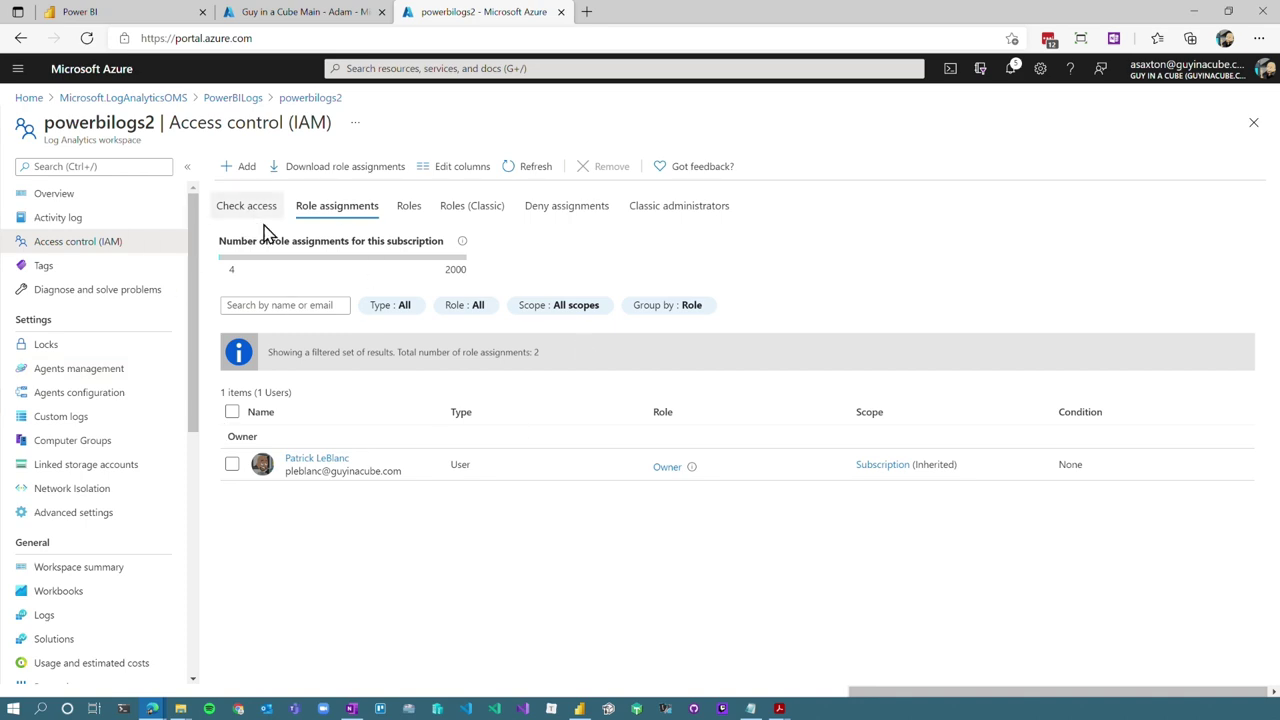
pyautogui.click(143, 15)
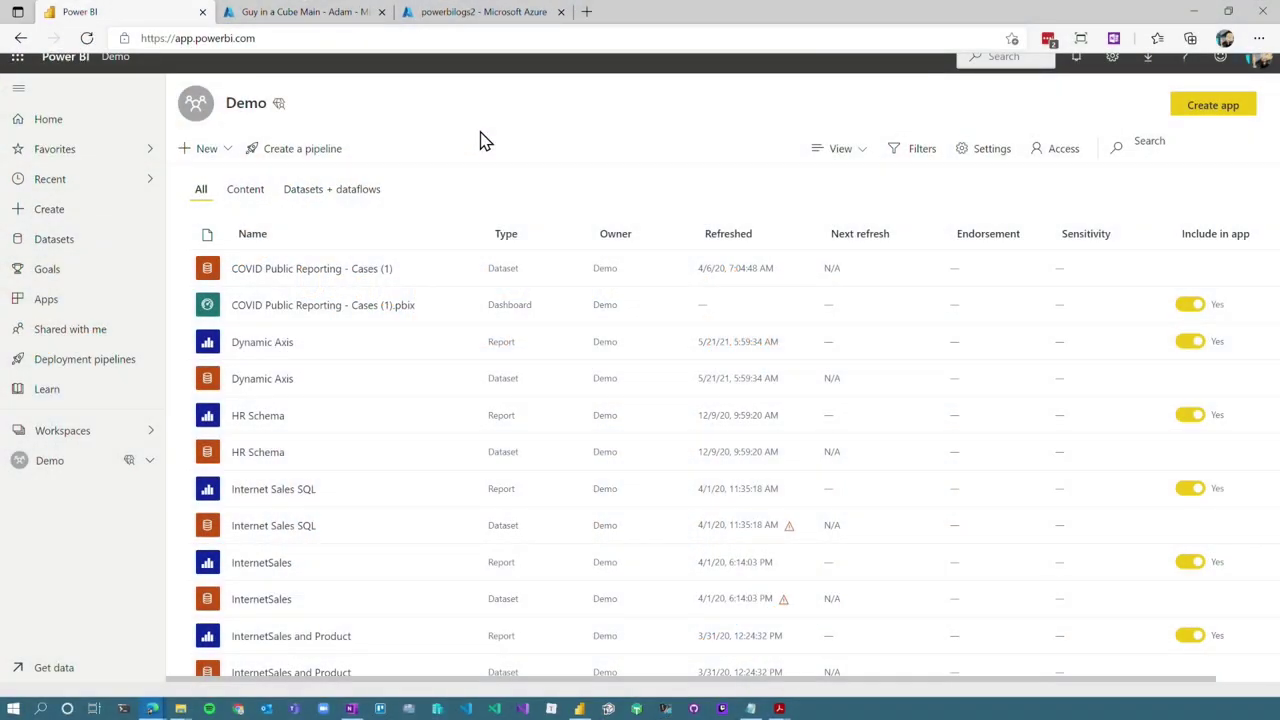
pyautogui.click(1112, 56)
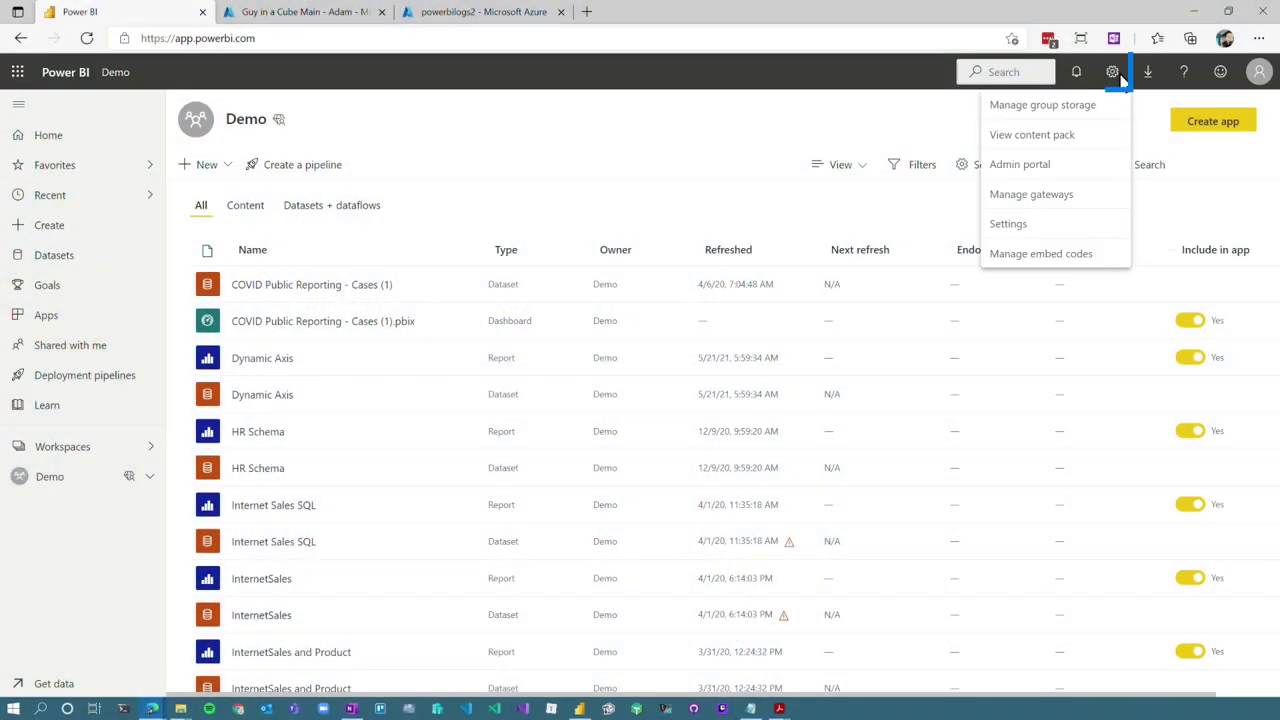
pyautogui.click(1032, 168)
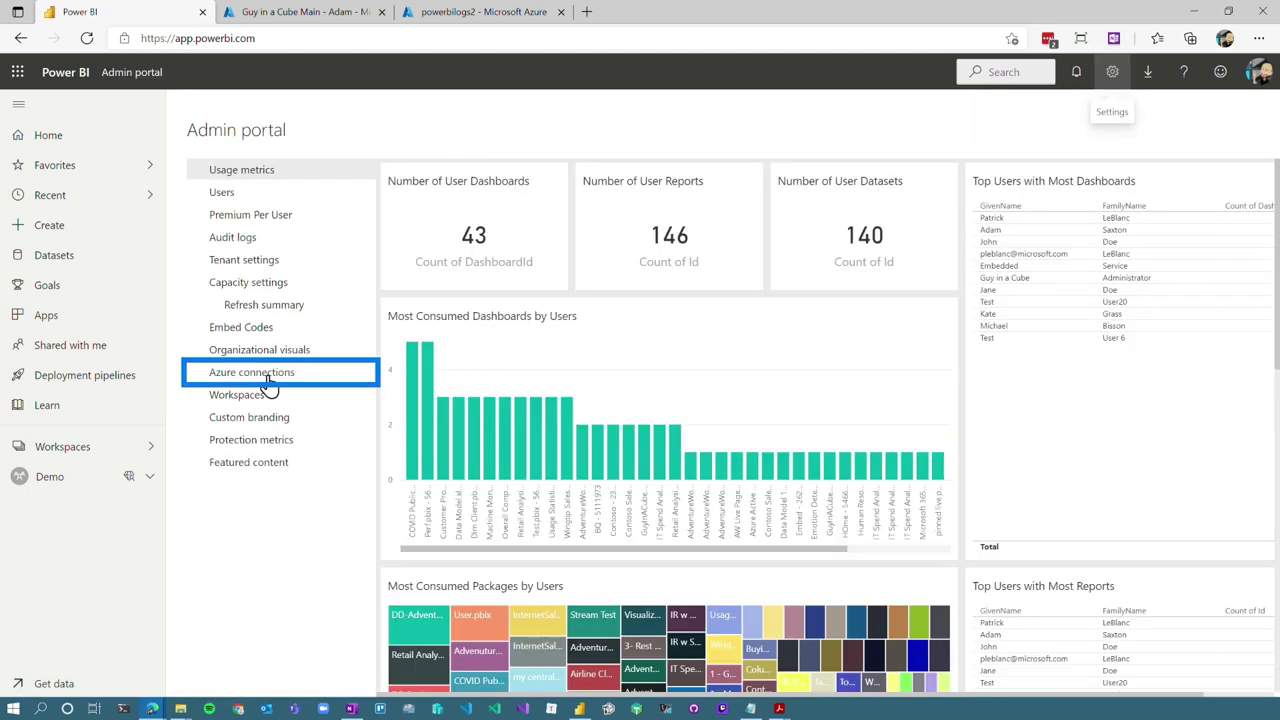
pyautogui.click(256, 376)
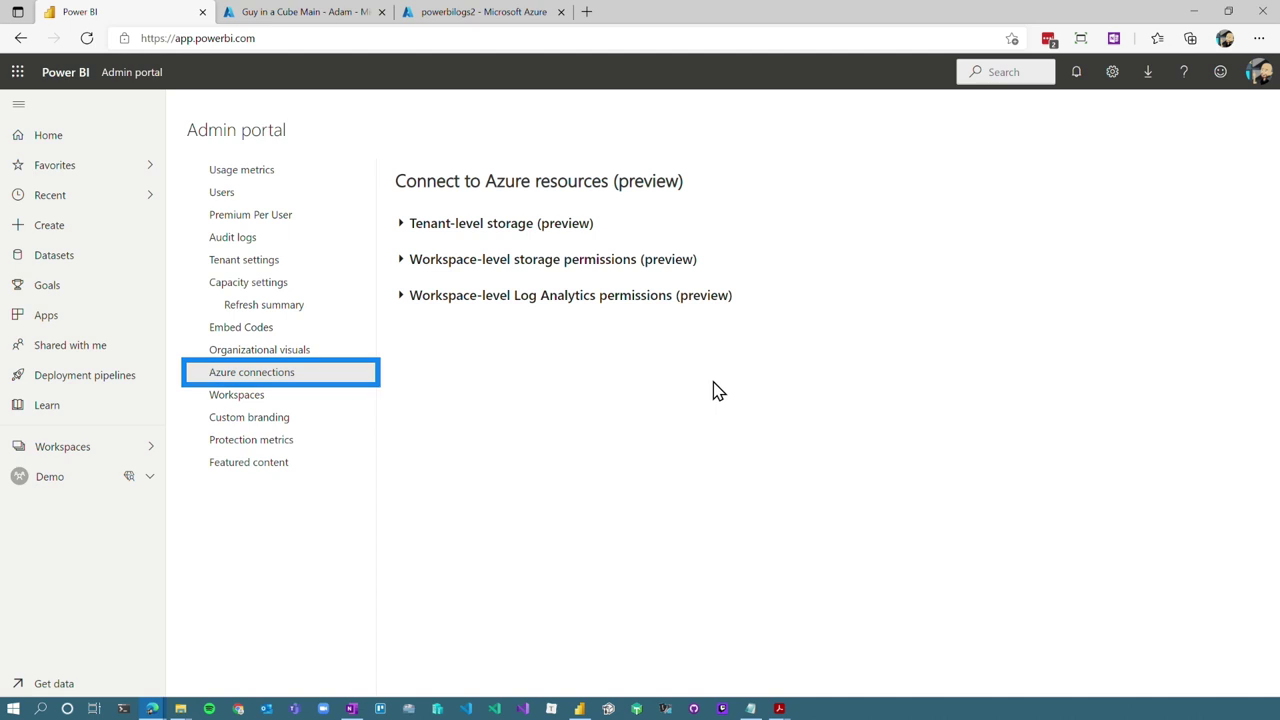
pyautogui.click(580, 305)
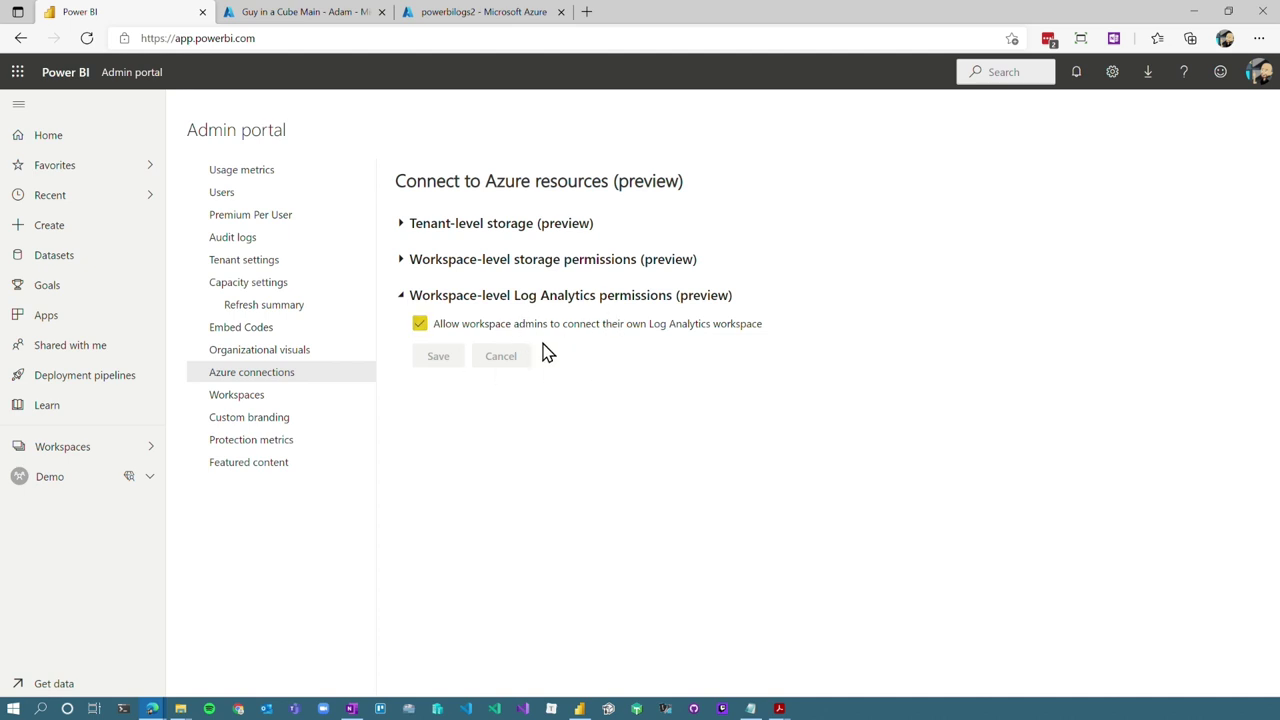
pyautogui.click(40, 478)
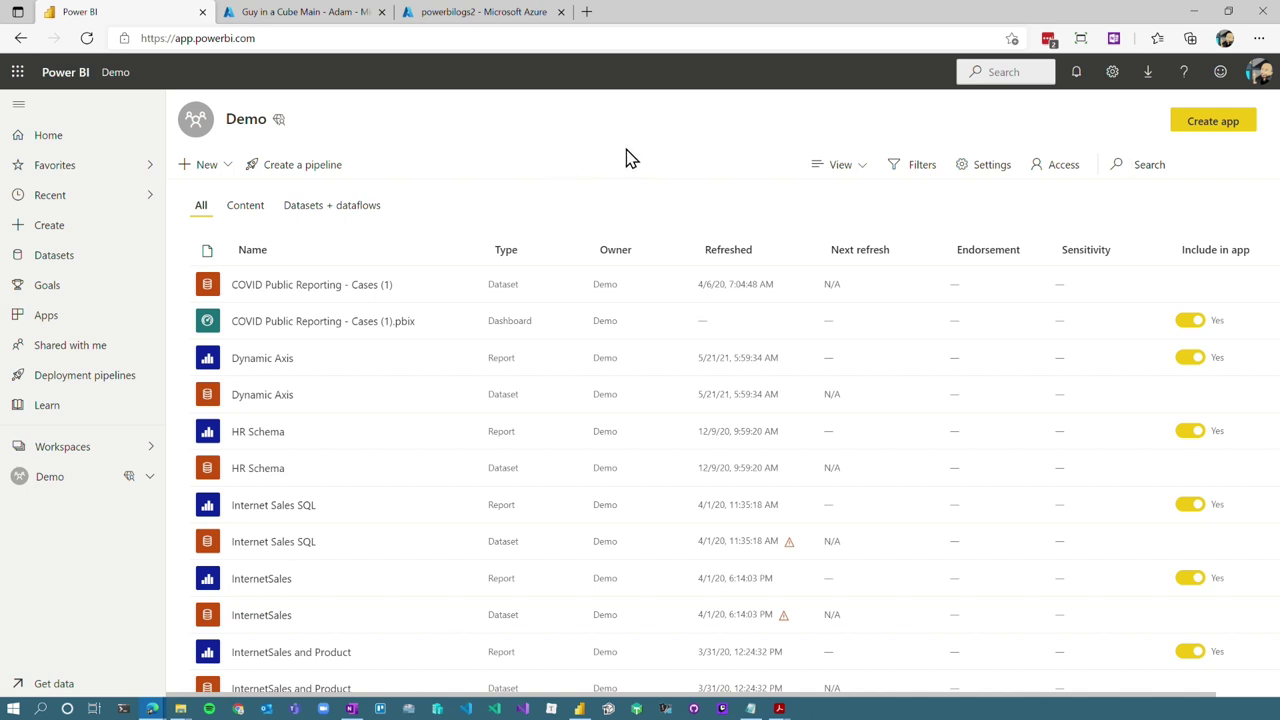
# Step: Connect the Demo workspace's Log Analytics Azure connection to Azure
pyautogui.click(988, 175)
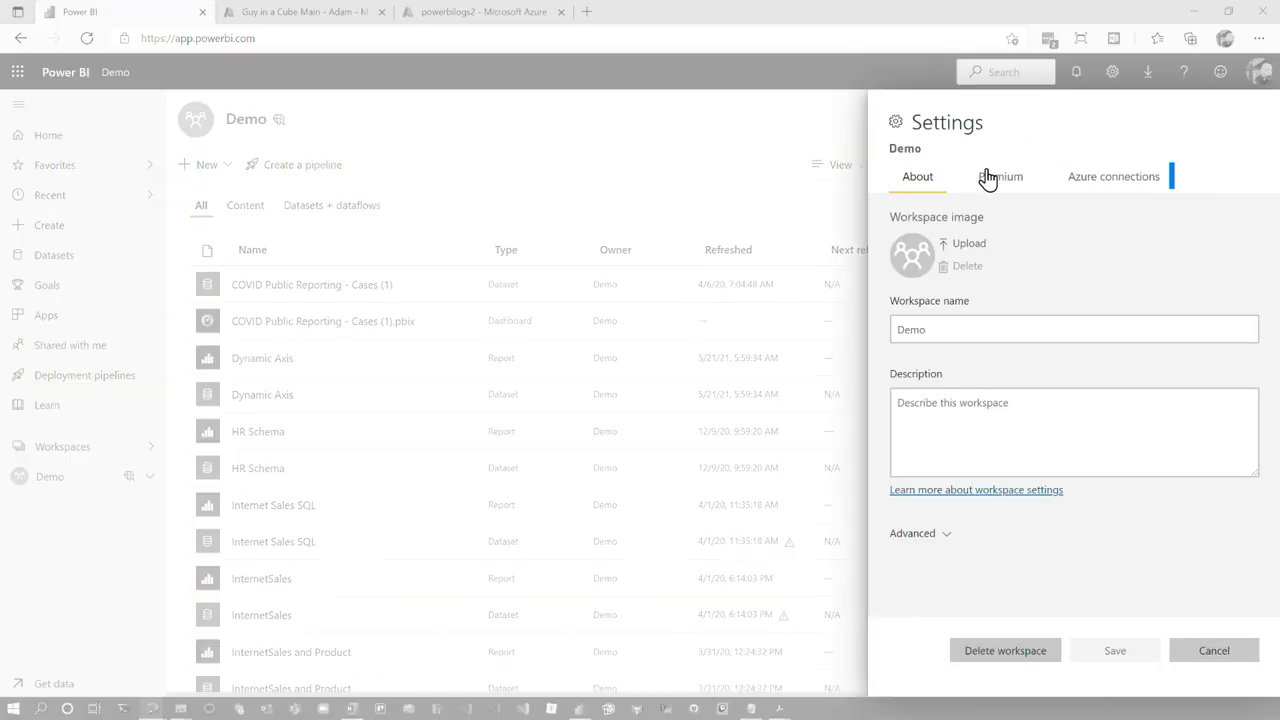
pyautogui.click(1138, 180)
pyautogui.click(968, 260)
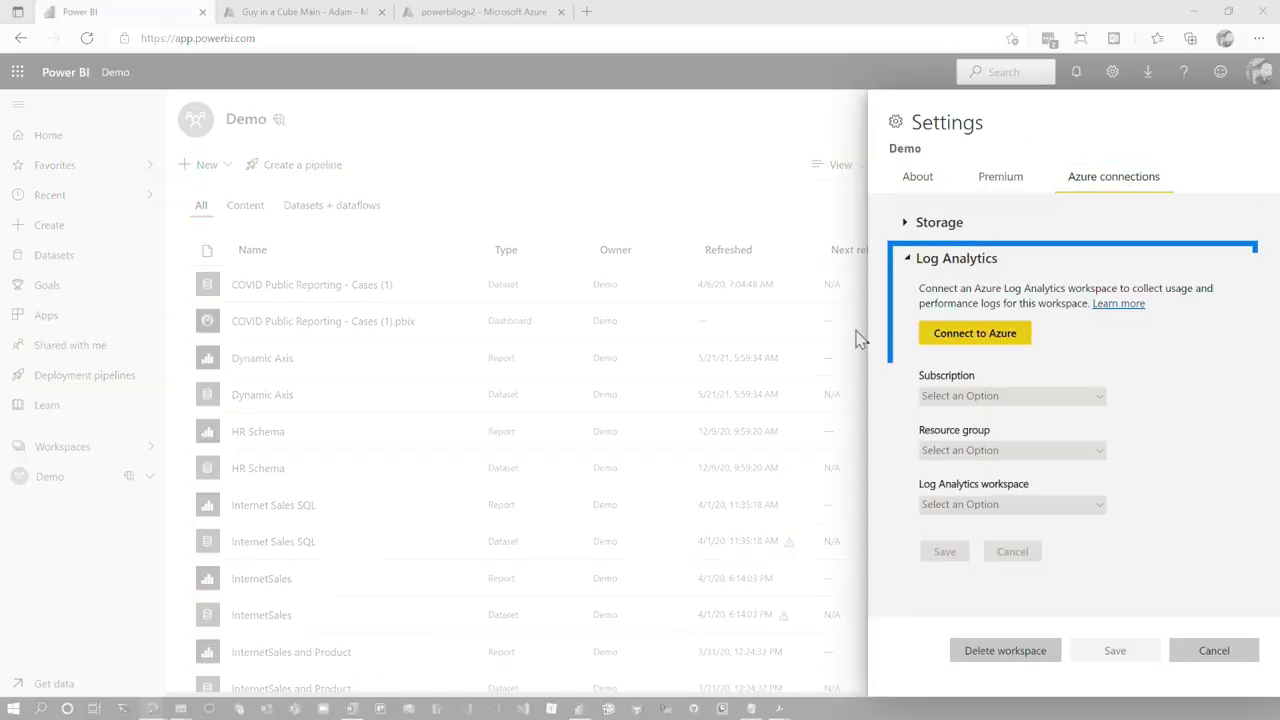
pyautogui.click(990, 340)
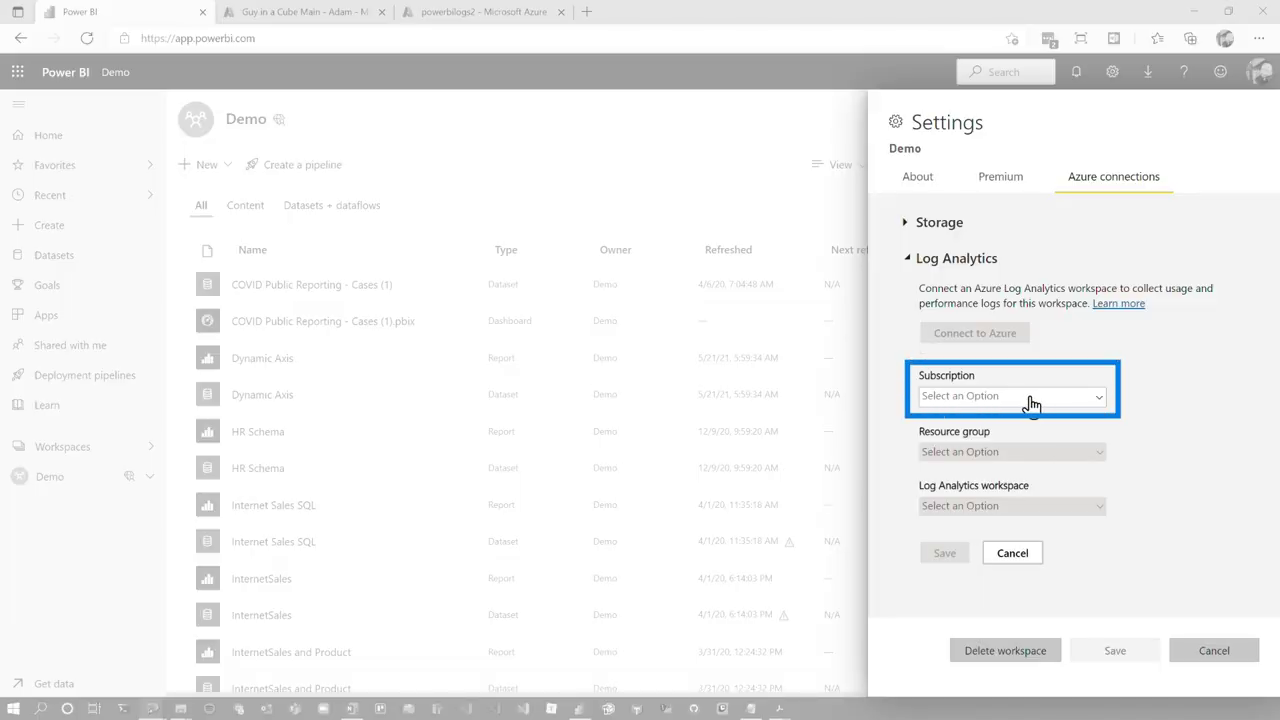
# Step: Link Log Analytics to the Guy in a Cube subscription, PowerBILogs group and powerbilogs workspace, and save
pyautogui.click(1032, 403)
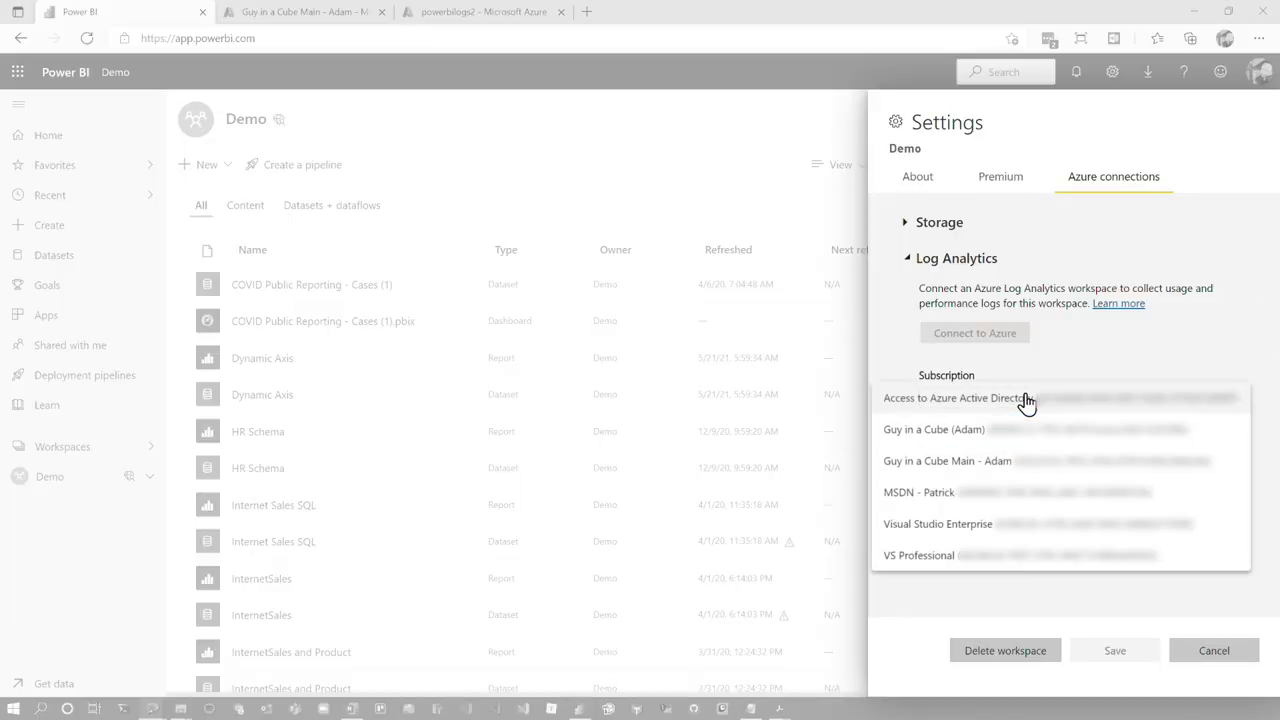
pyautogui.click(997, 463)
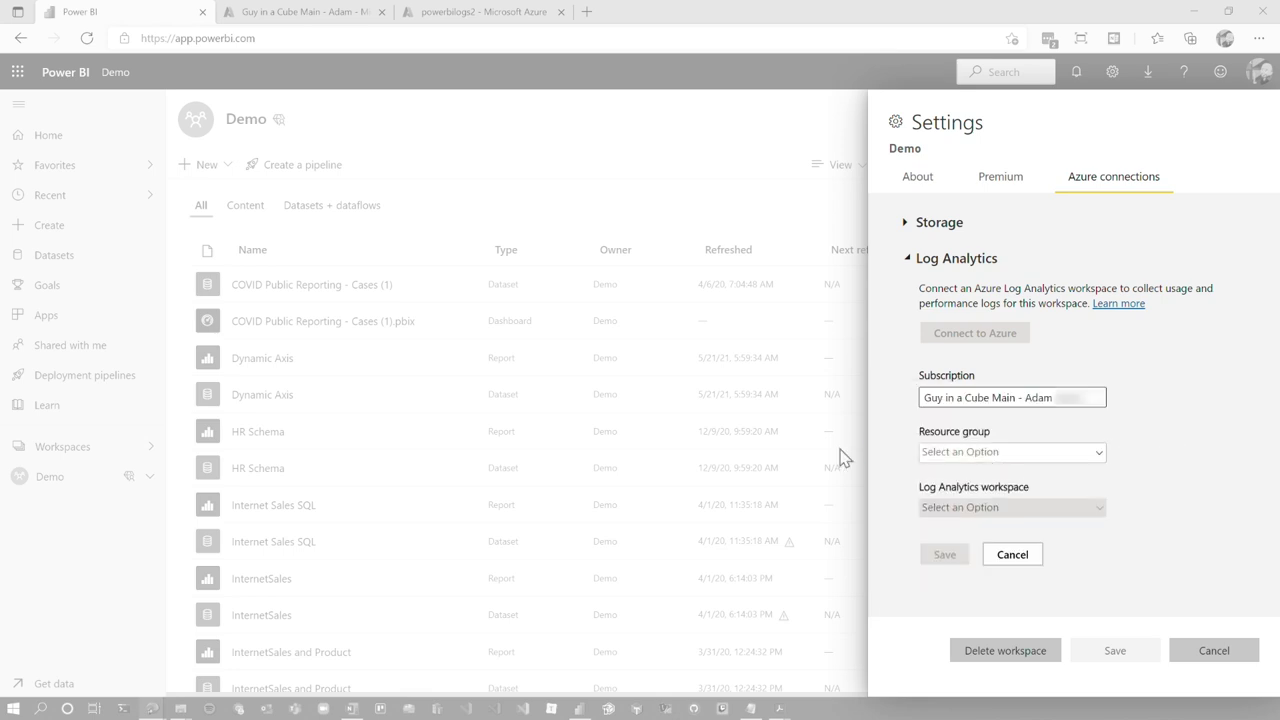
pyautogui.click(1050, 455)
pyautogui.click(1037, 512)
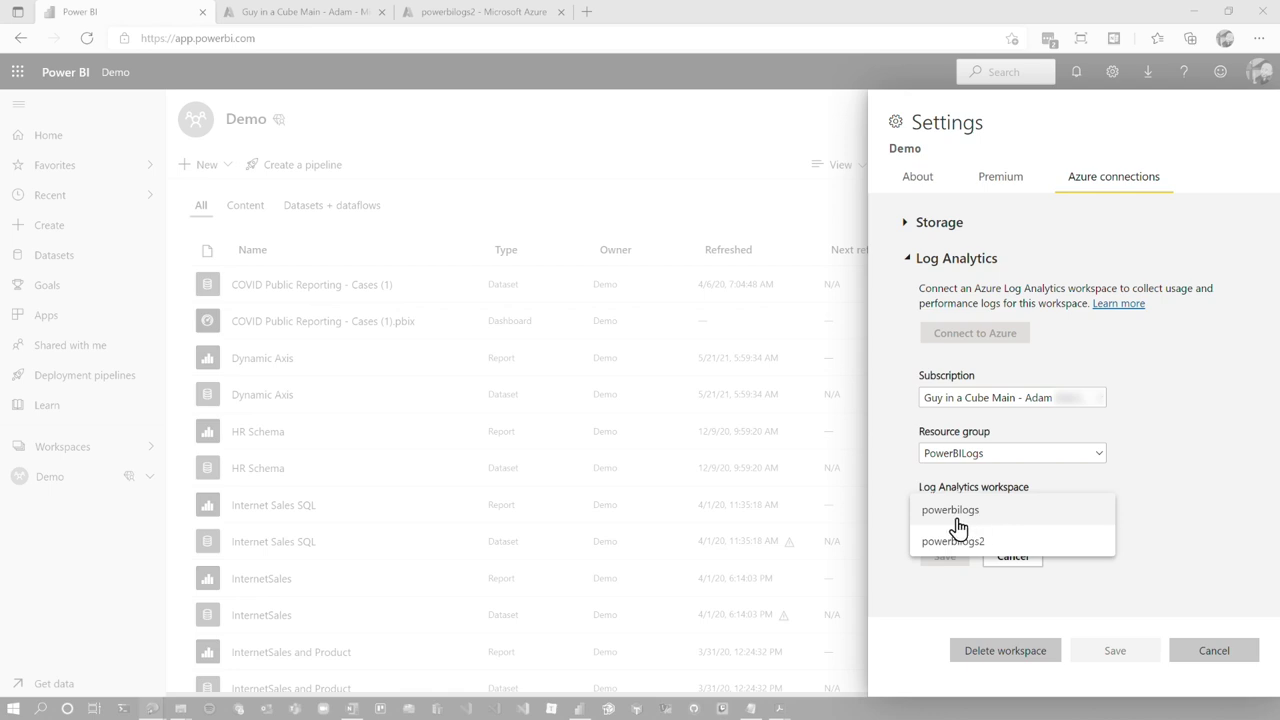
pyautogui.click(960, 512)
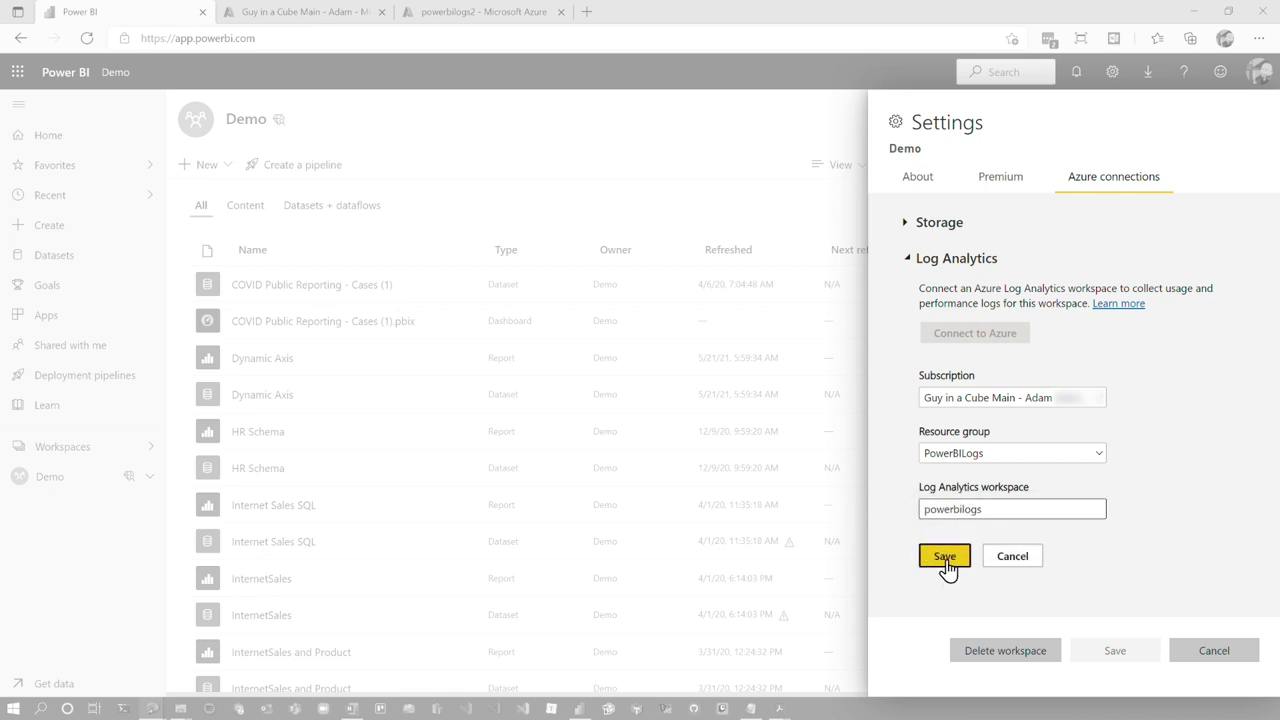
pyautogui.click(945, 562)
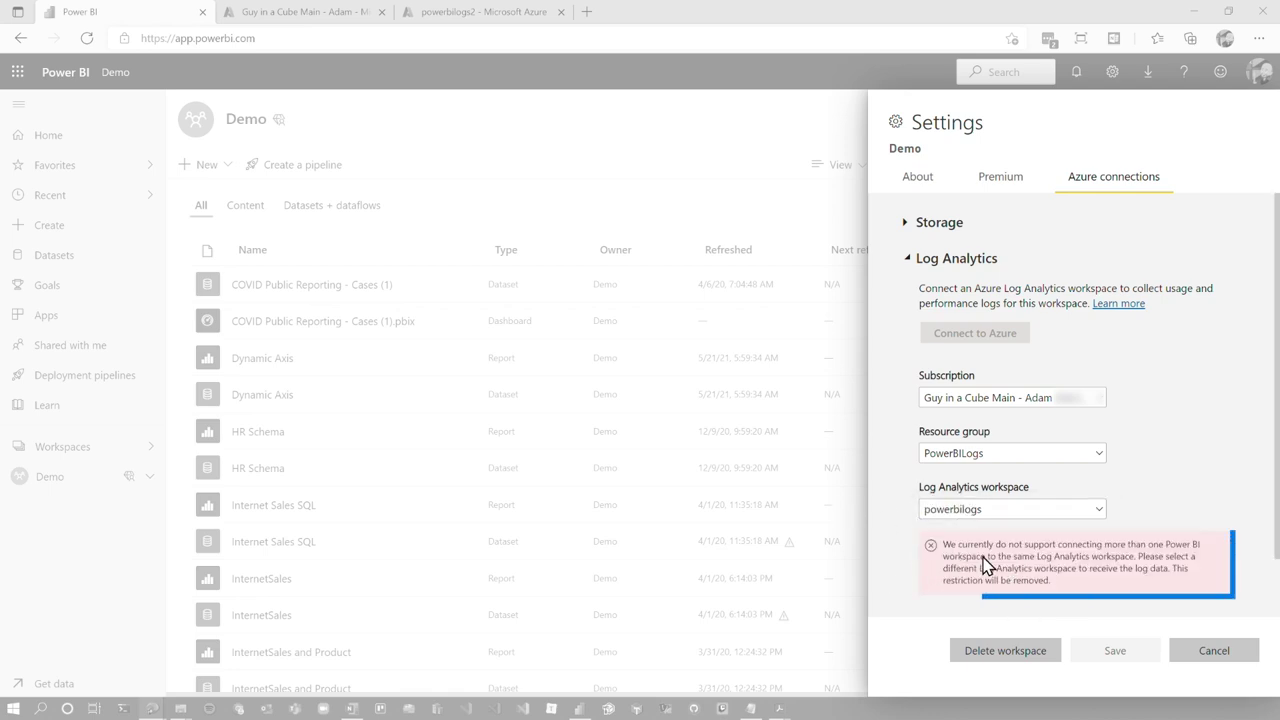
# Step: Change the Log Analytics workspace to powerbilogs2, save, and close the settings
pyautogui.click(995, 510)
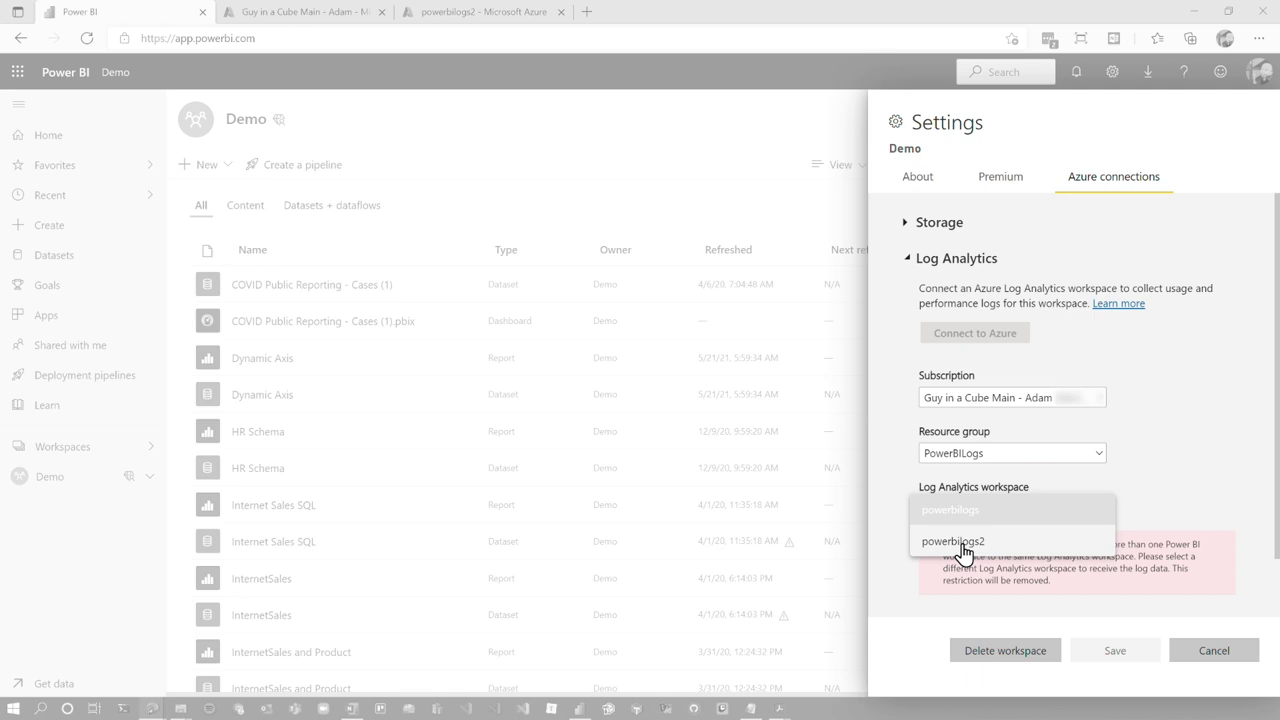
pyautogui.click(962, 542)
pyautogui.click(940, 557)
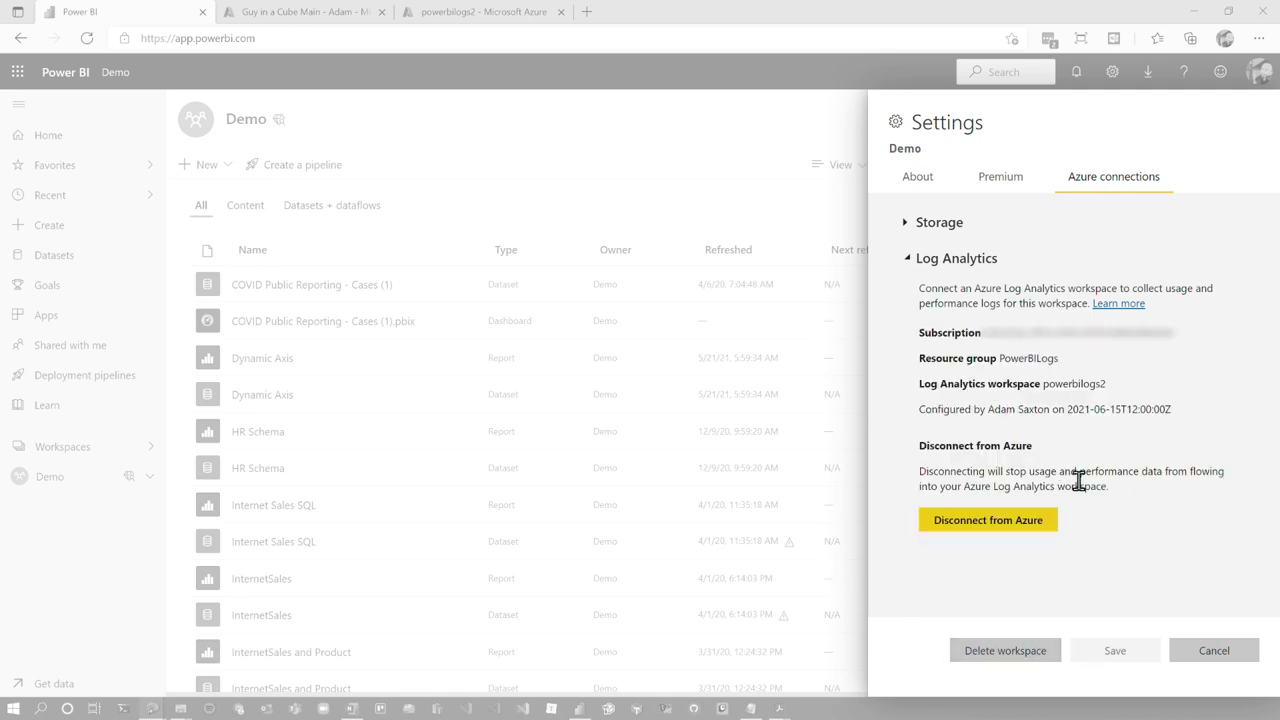
pyautogui.click(1218, 660)
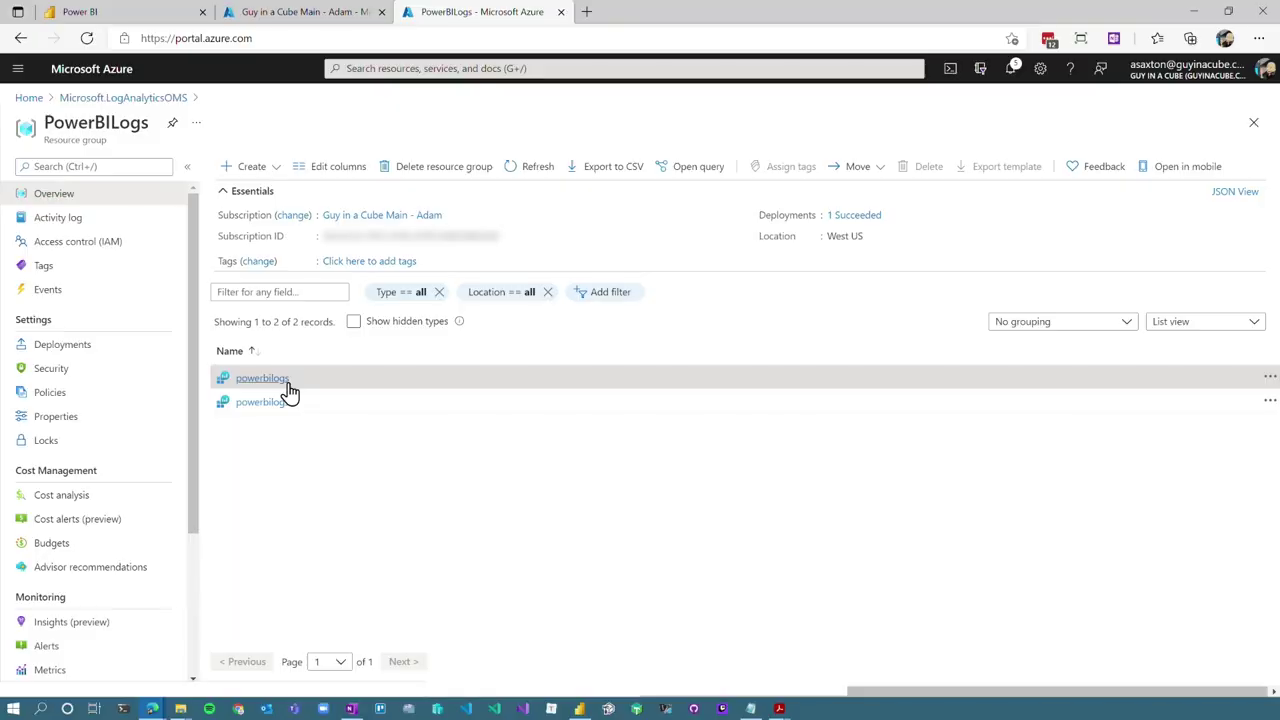
# Step: In the powerbilogs Logs editor, inspect PowerBIDatasetsWorkspace columns and run an earlier query from history
pyautogui.click(285, 384)
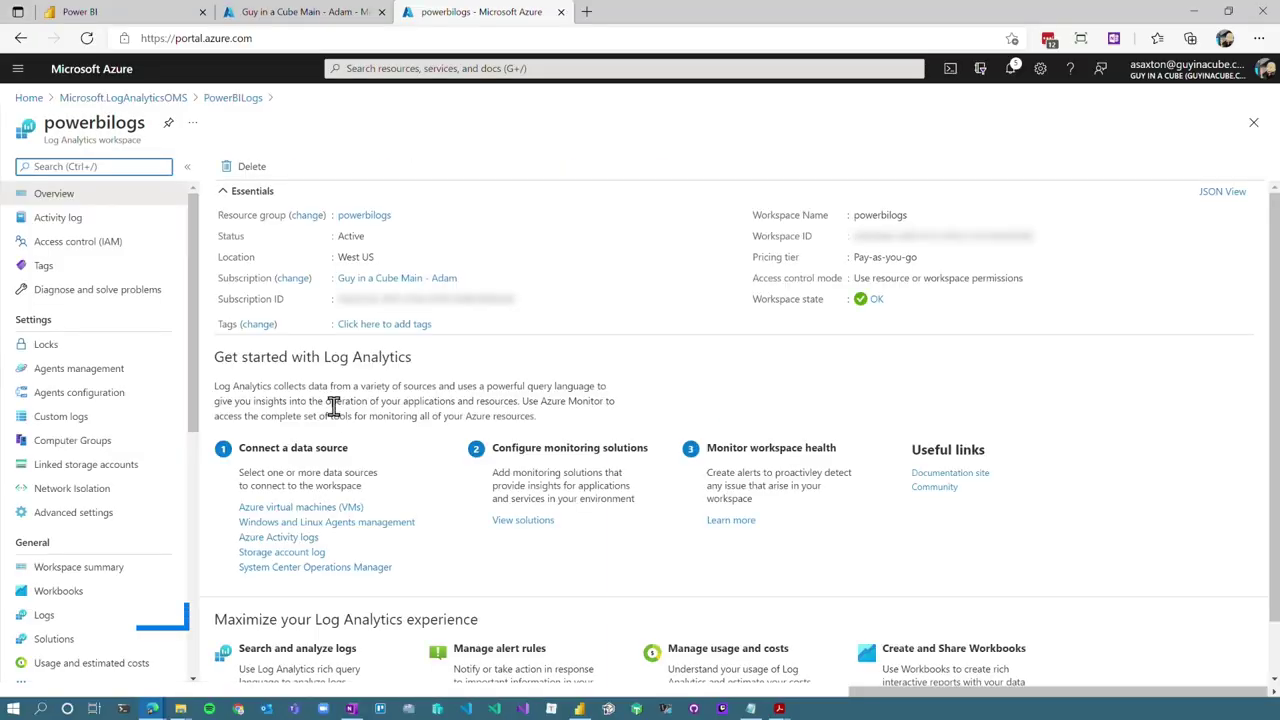
pyautogui.click(44, 615)
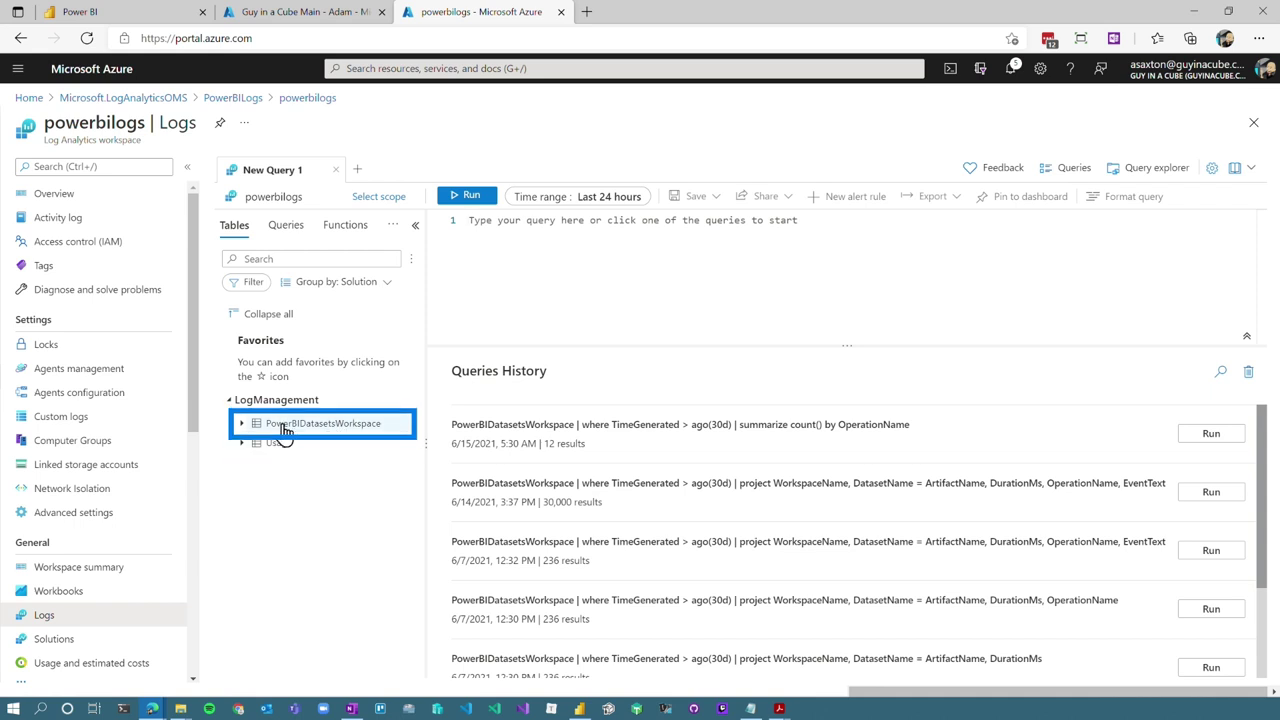
pyautogui.moveTo(358, 441)
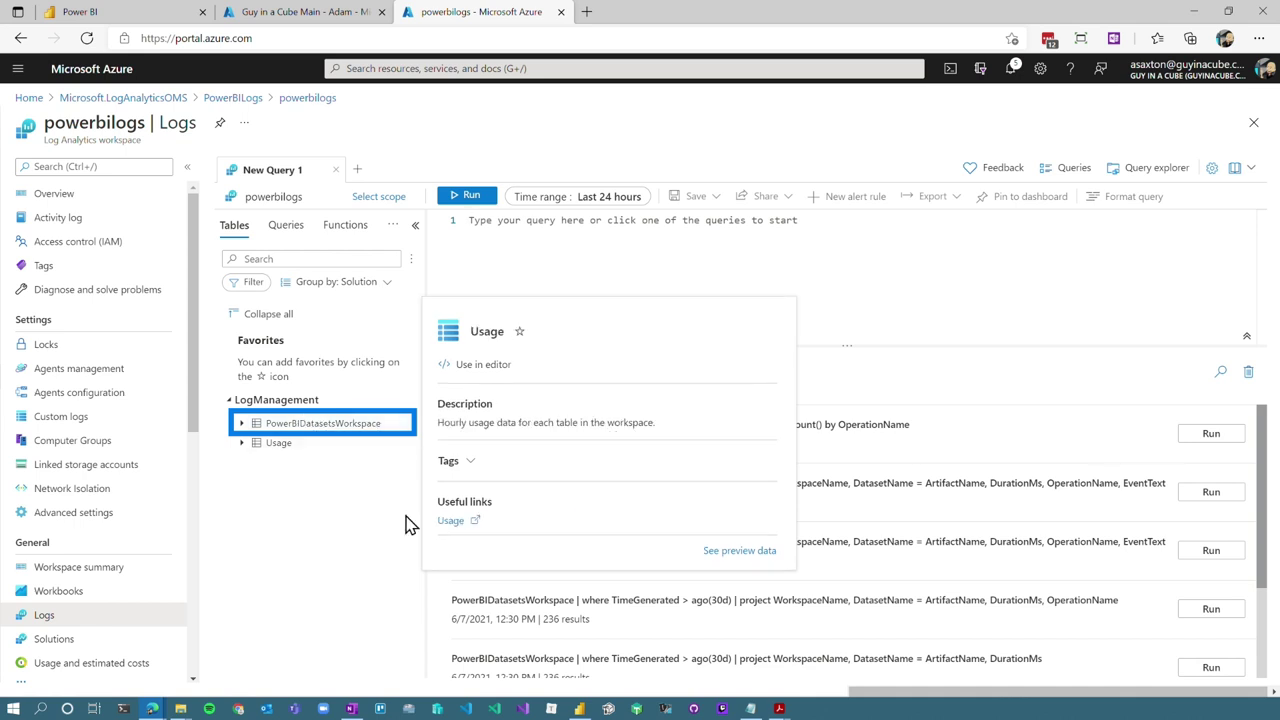
pyautogui.click(242, 424)
pyautogui.scroll(-8, 350, 510)
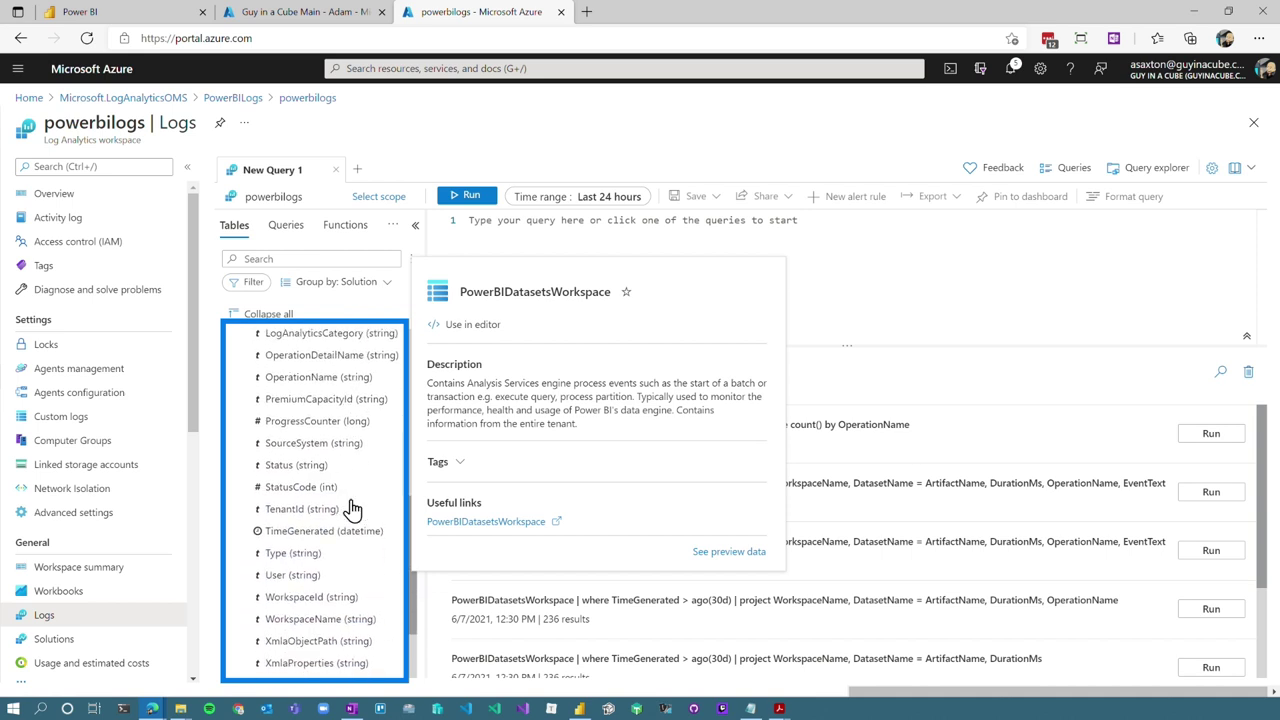
pyautogui.scroll(8, 350, 510)
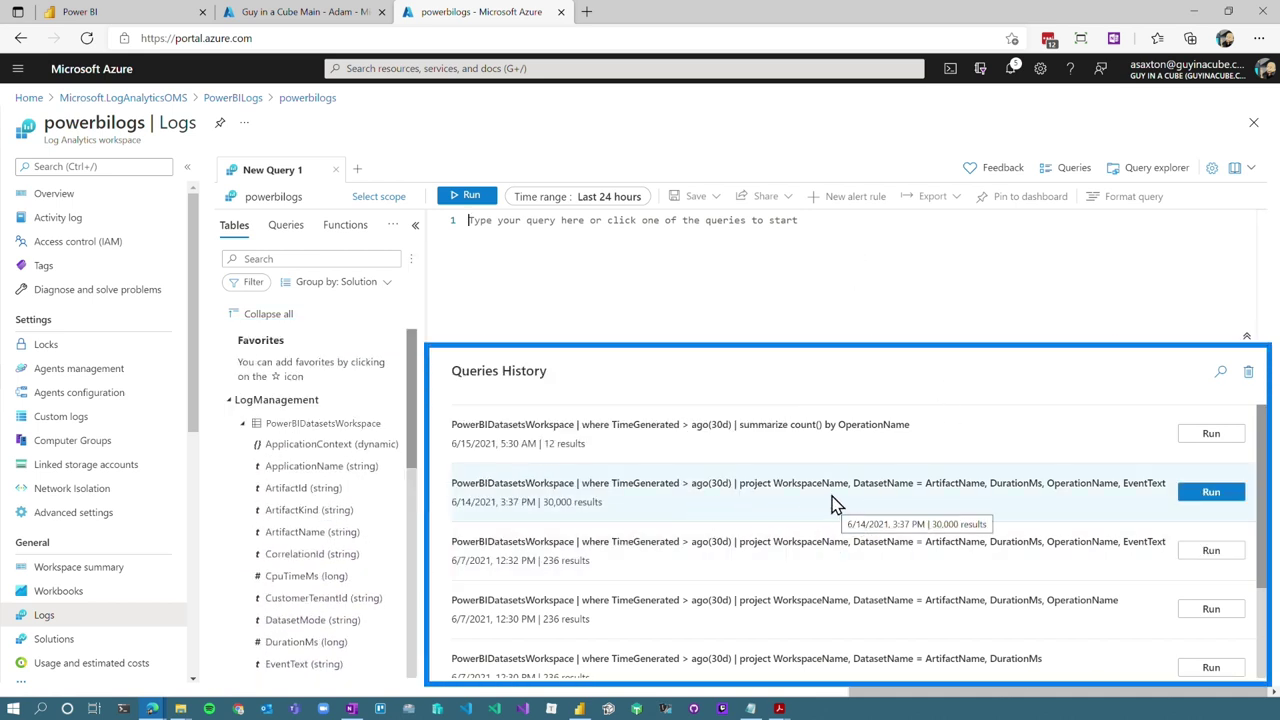
pyautogui.click(1210, 492)
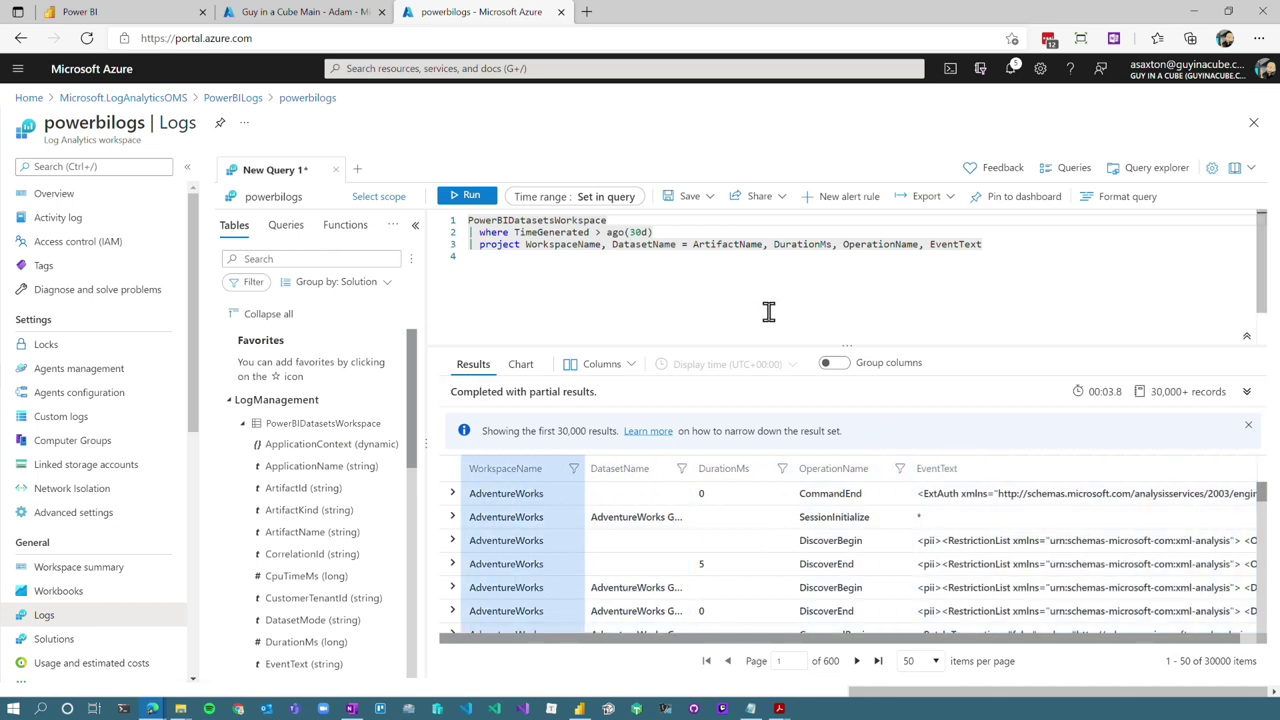
# Step: Replace the summarize line with a daily count and run the query
pyautogui.hotkey('shift', 'Up')
pyautogui.write("| summarize count() by format_datetime(TimeGenerated, 'yyyy-MM-dd')")
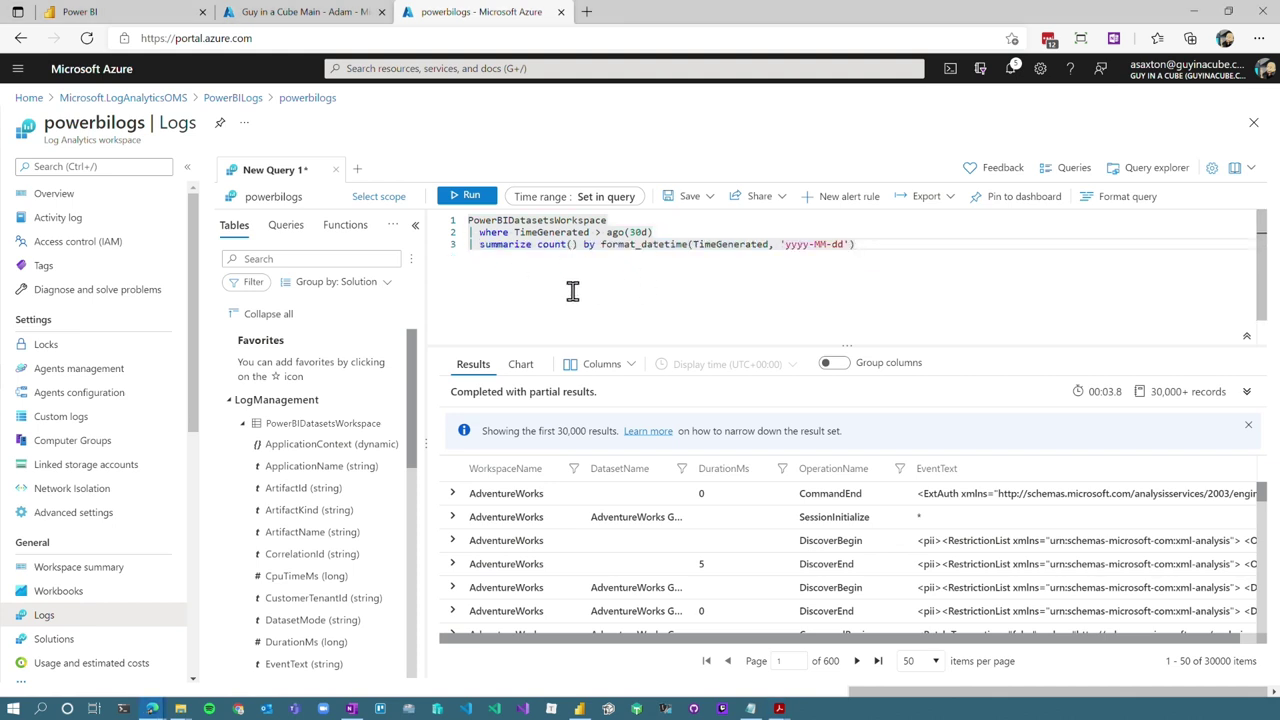
pyautogui.click(464, 196)
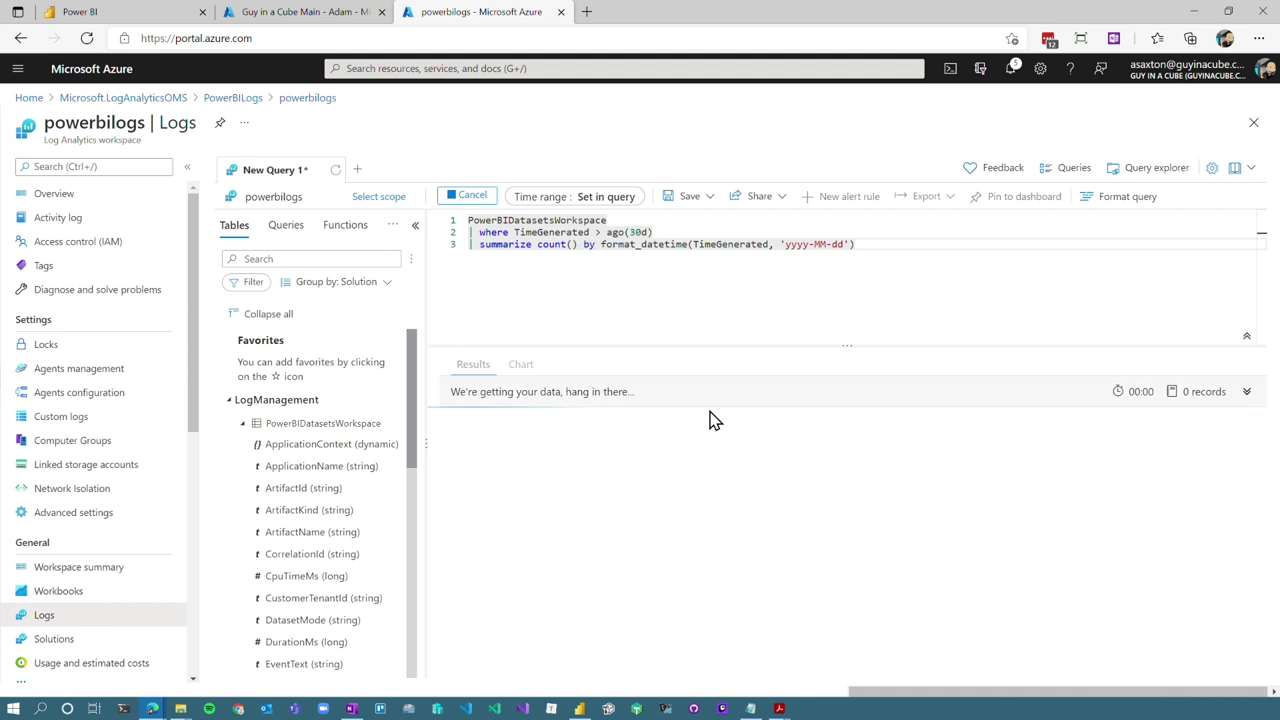
pyautogui.hotkey('ctrl', 'a')
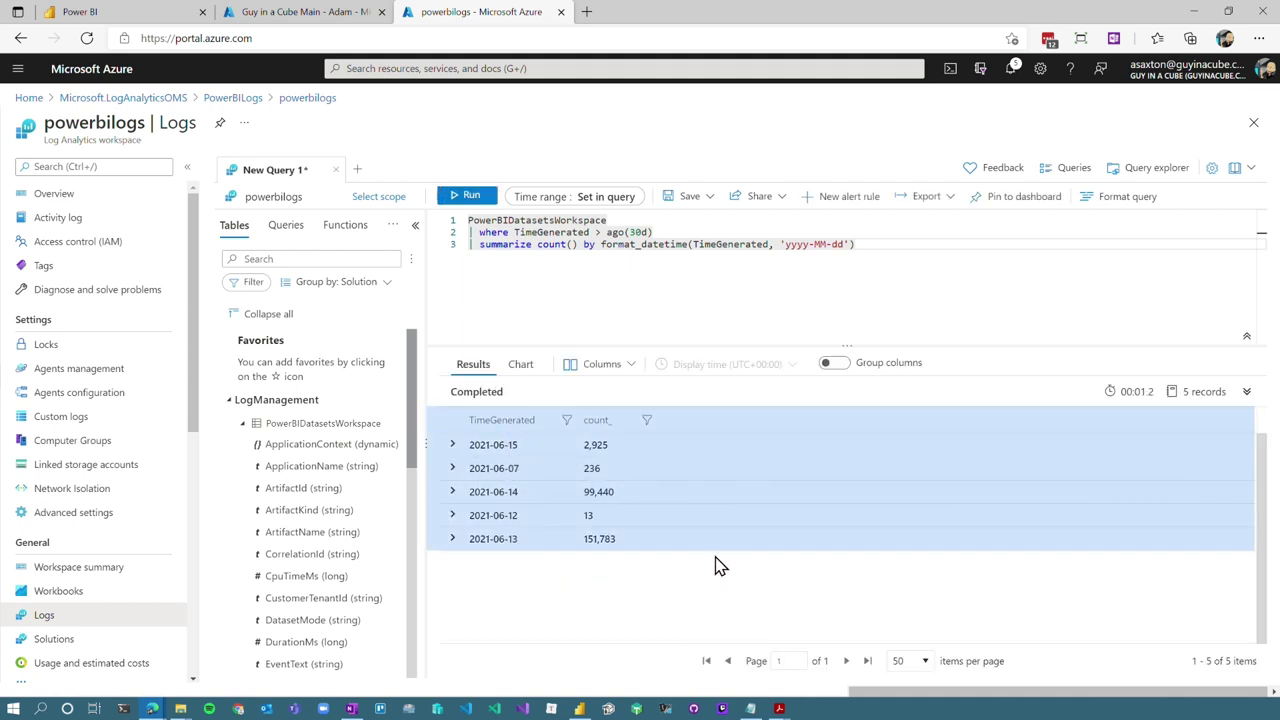
# Step: Rewrite the query to average QueryEnd DurationMs per day over 30 days and run it
pyautogui.click(682, 299)
pyautogui.hotkey('ctrl', 'a')
pyautogui.write("PowerBIDatasetsWorkspace | where TimeGenerated > ago(30d) | where OperationName == 'QueryEnd' | summarize avg(DurationMs) by format_datetime(TimeGenerated, 'yyyy-MM-dd')")
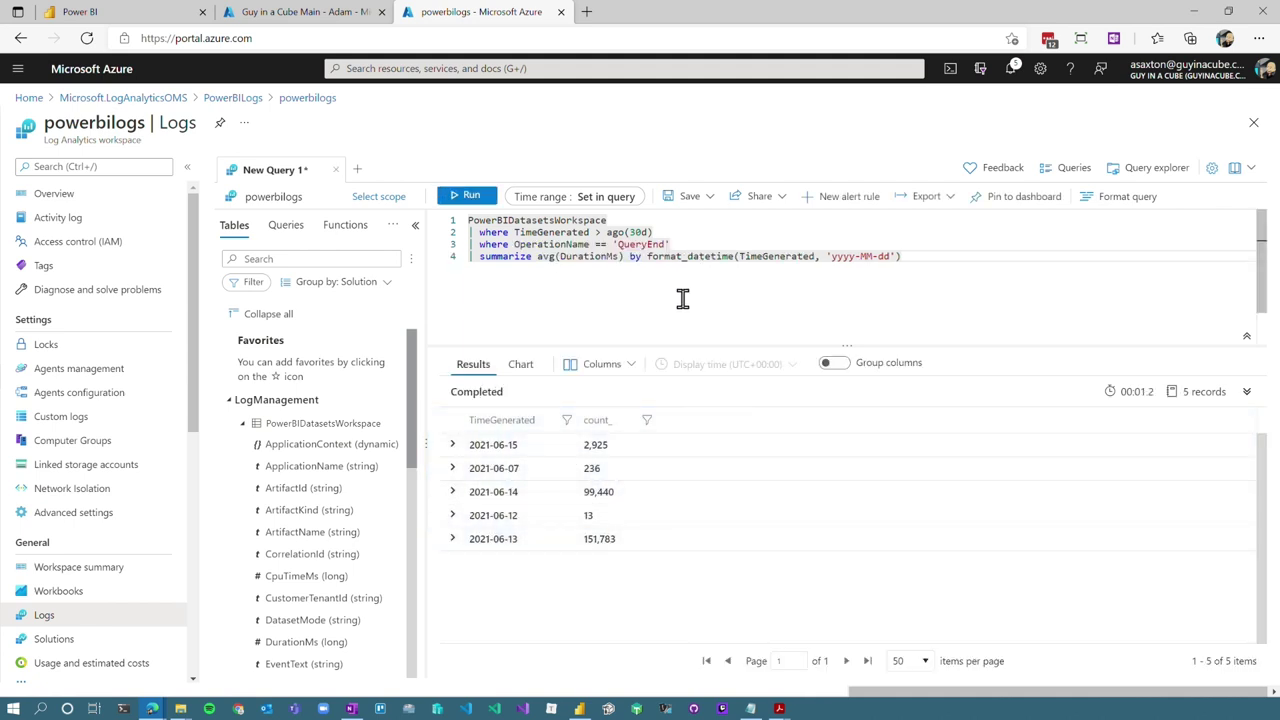
pyautogui.click(470, 196)
pyautogui.hotkey('ctrl', 'a')
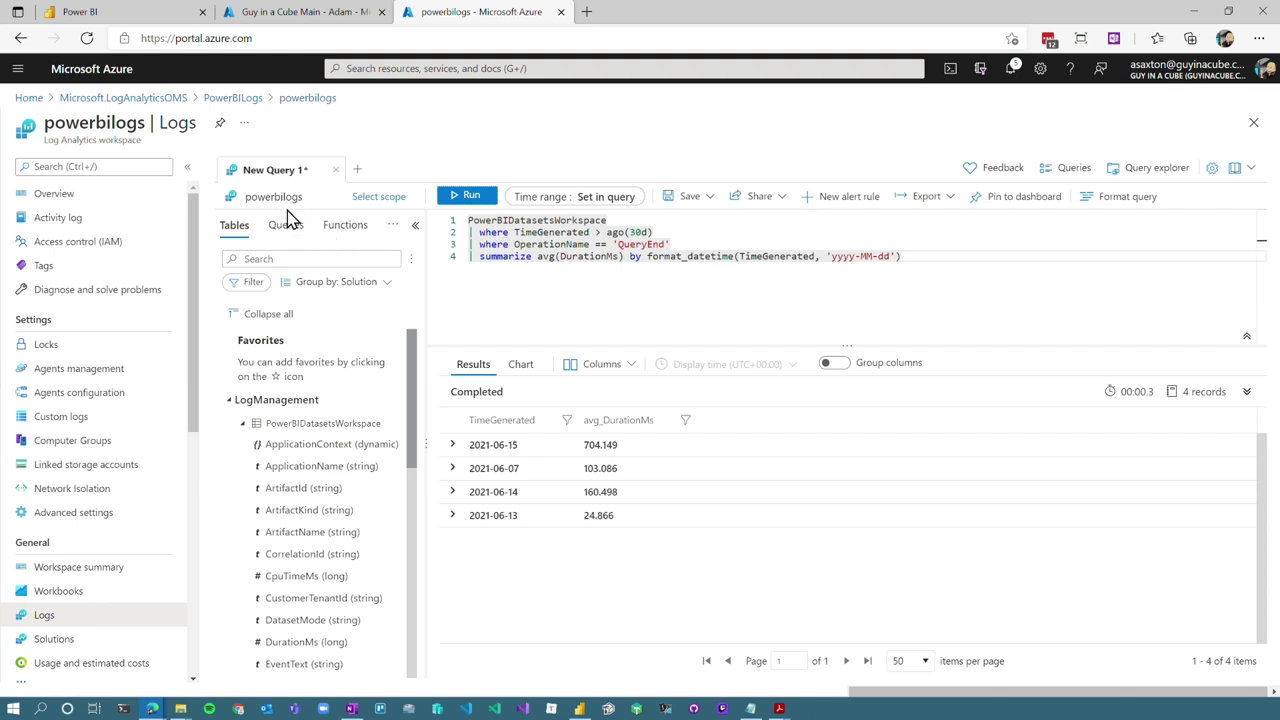
pyautogui.click(75, 10)
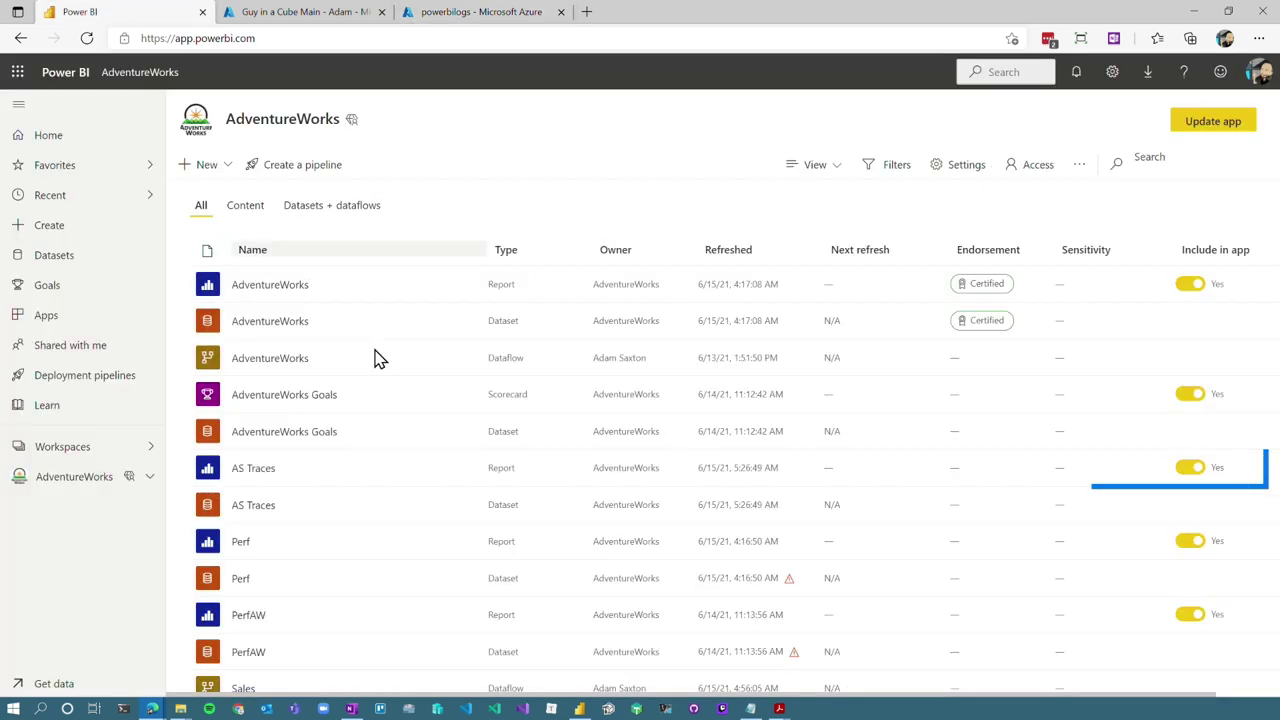
# Step: Open the AS Traces report in AdventureWorks and bring its Power BI Desktop copy forward
pyautogui.click(253, 470)
pyautogui.click(579, 708)
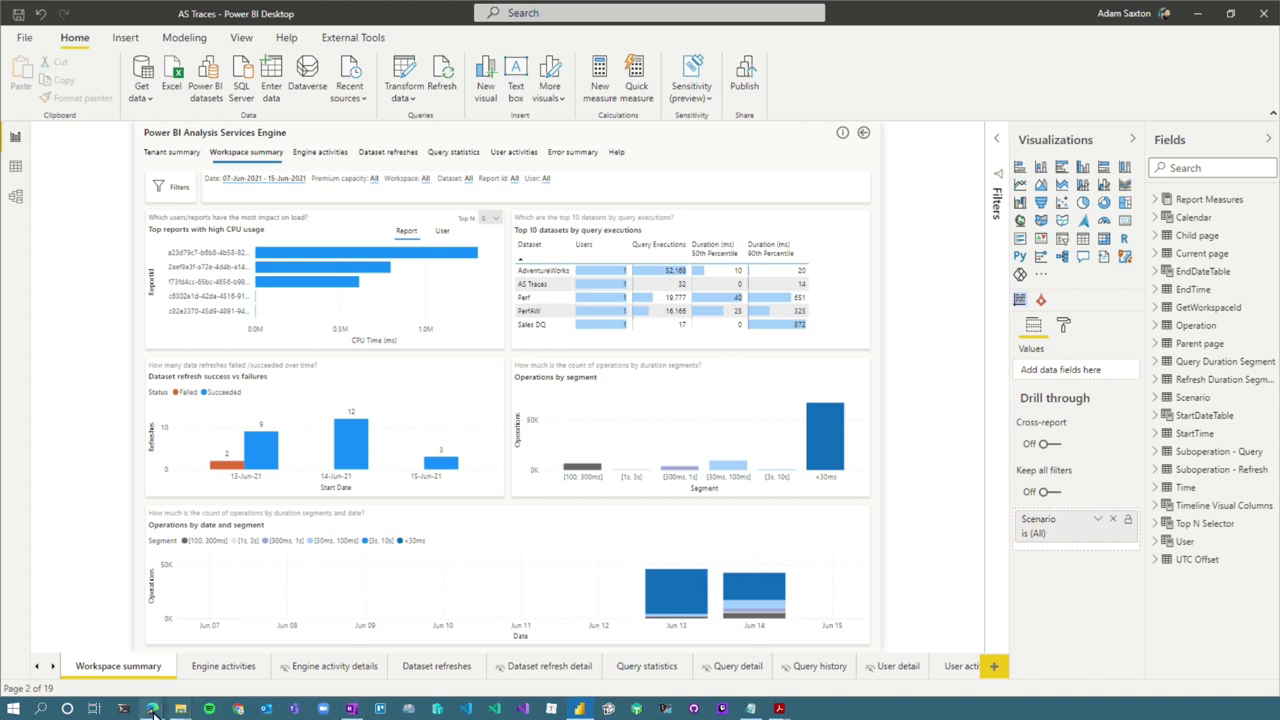
# Step: Return to the published AS Traces report's Workspace summary page in the browser
pyautogui.click(152, 709)
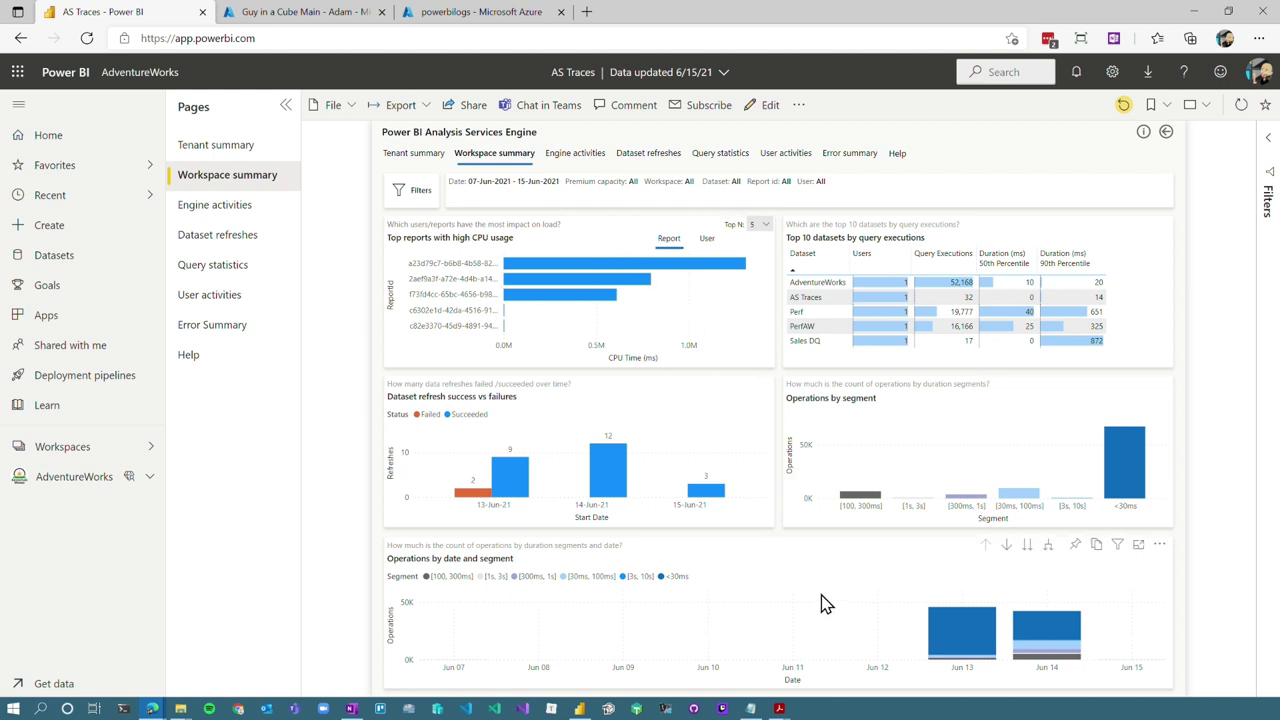
# Step: On Engine activities, drill through from the Jun 14 CPU time bar to Engine activity details
pyautogui.click(585, 158)
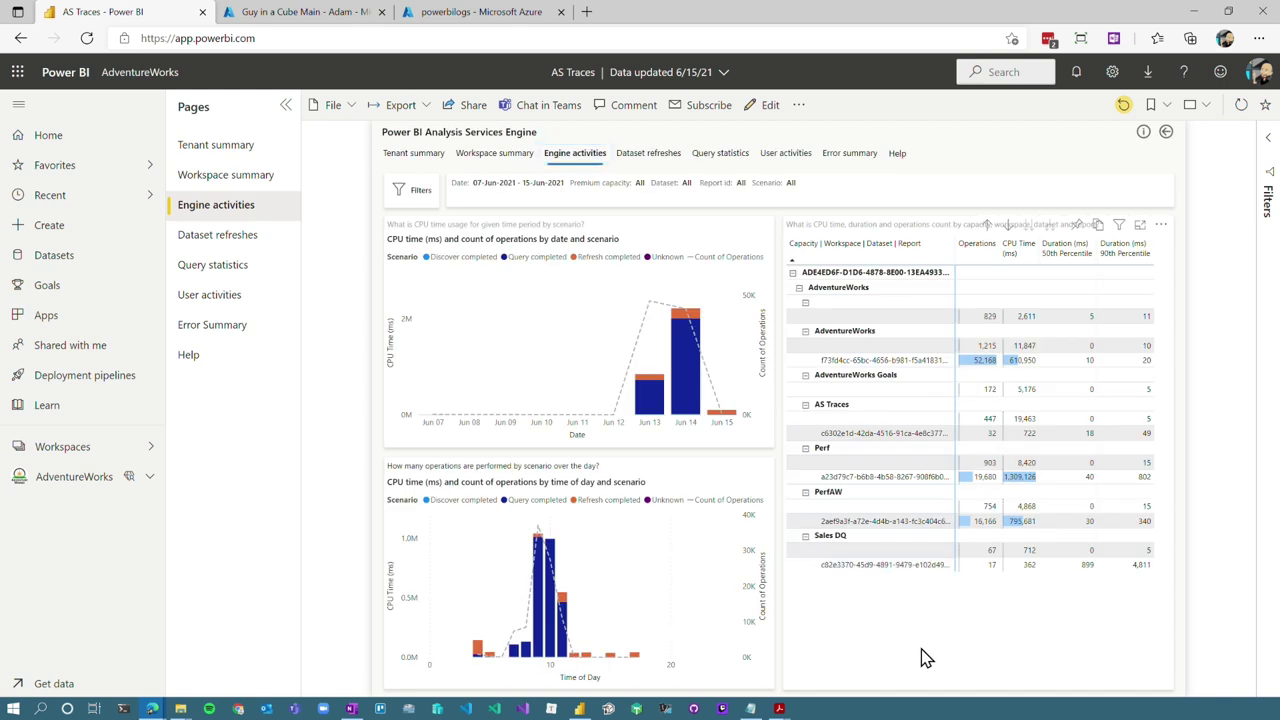
pyautogui.click(918, 645)
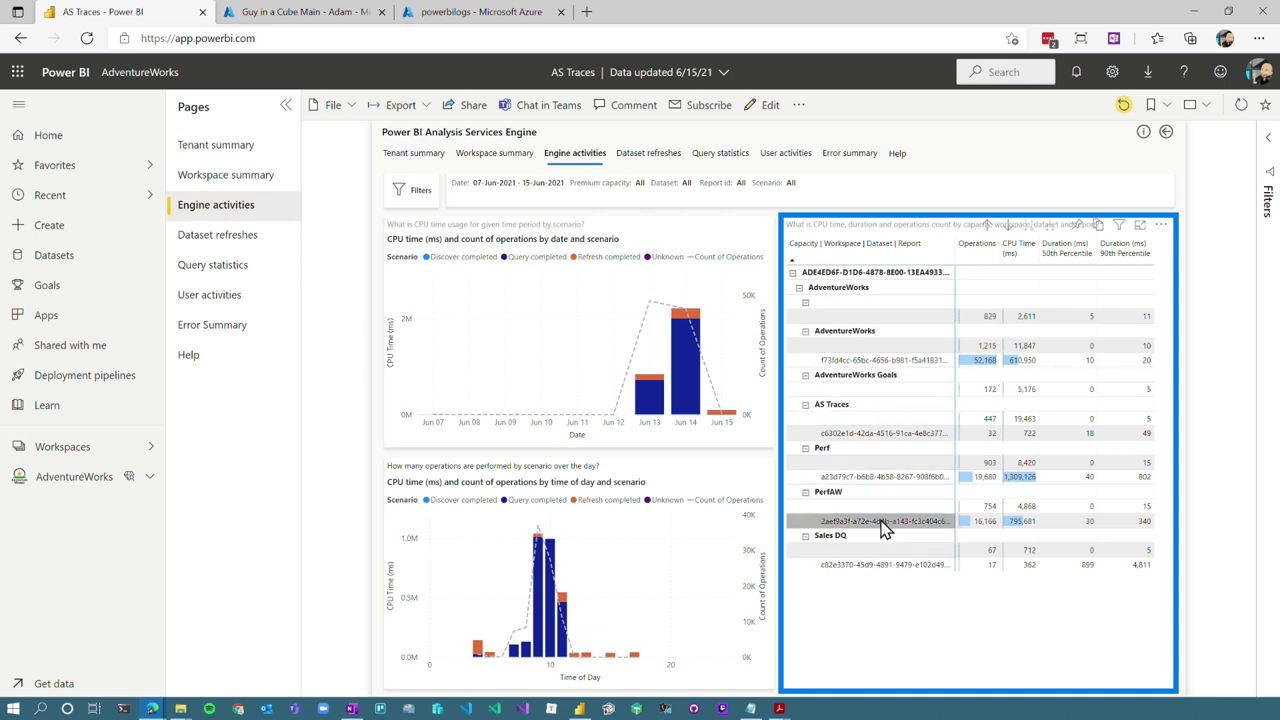
pyautogui.click(730, 590)
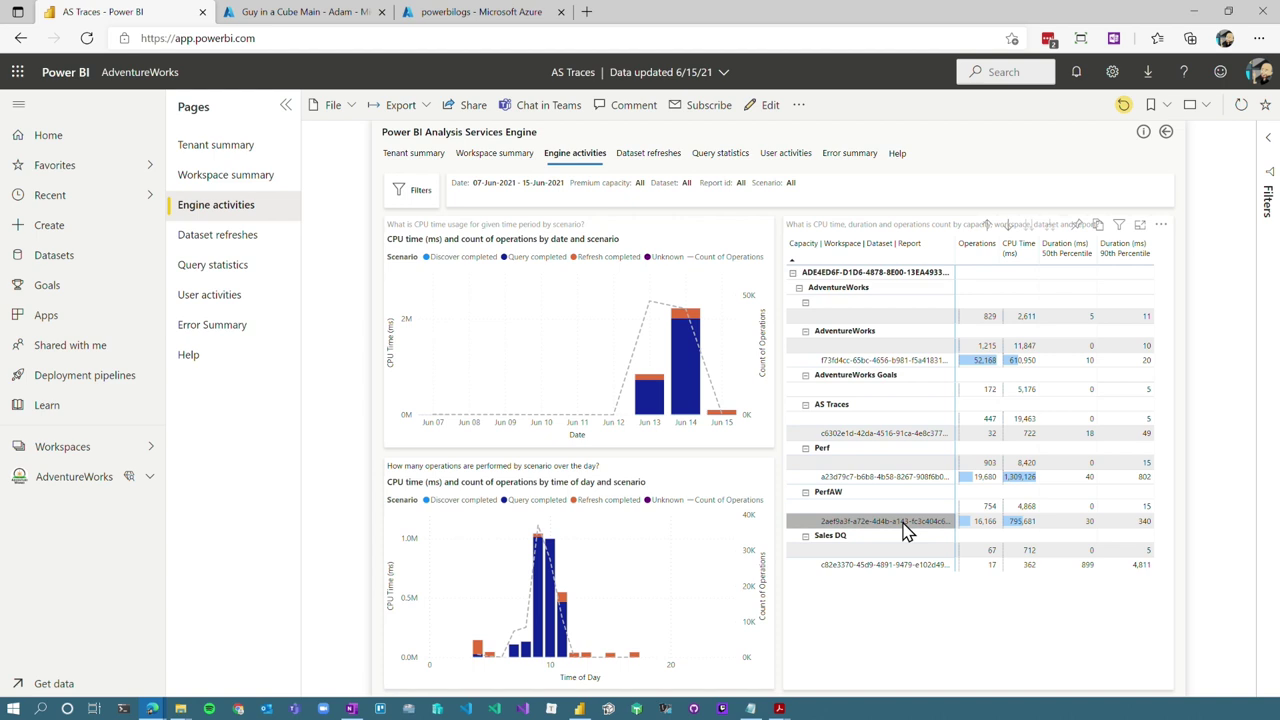
pyautogui.moveTo(700, 388)
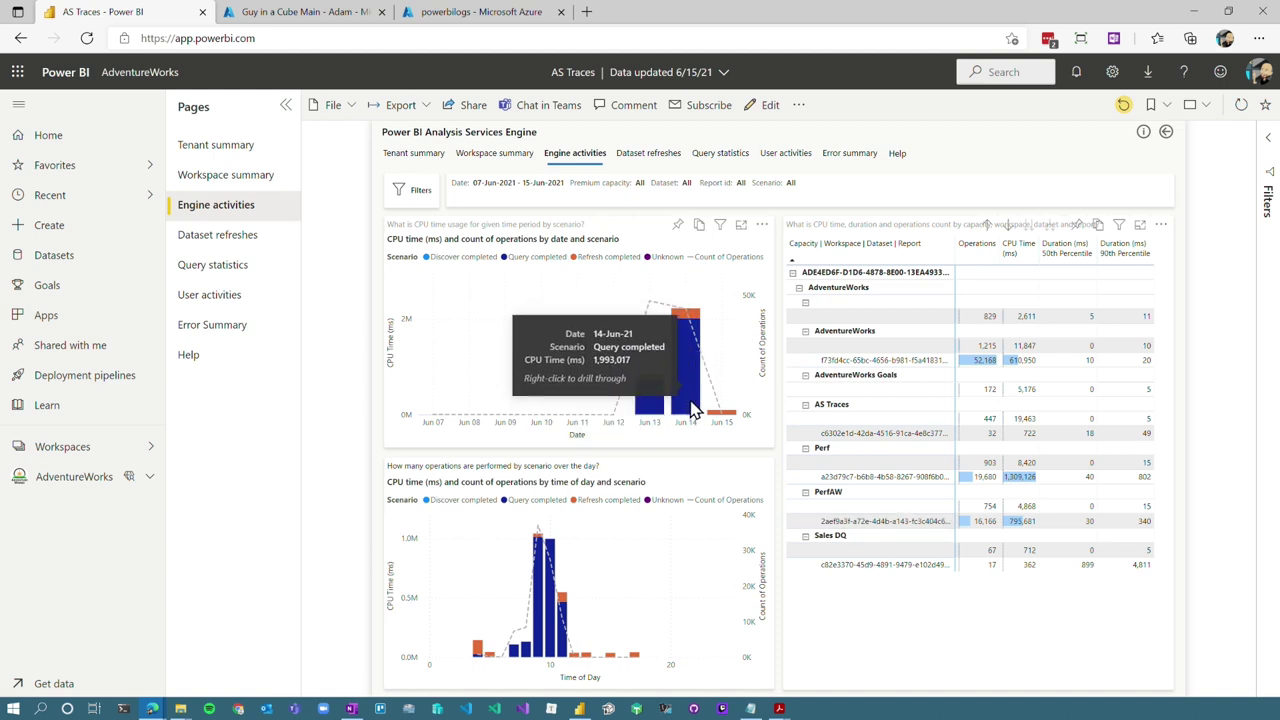
pyautogui.rightClick(688, 380)
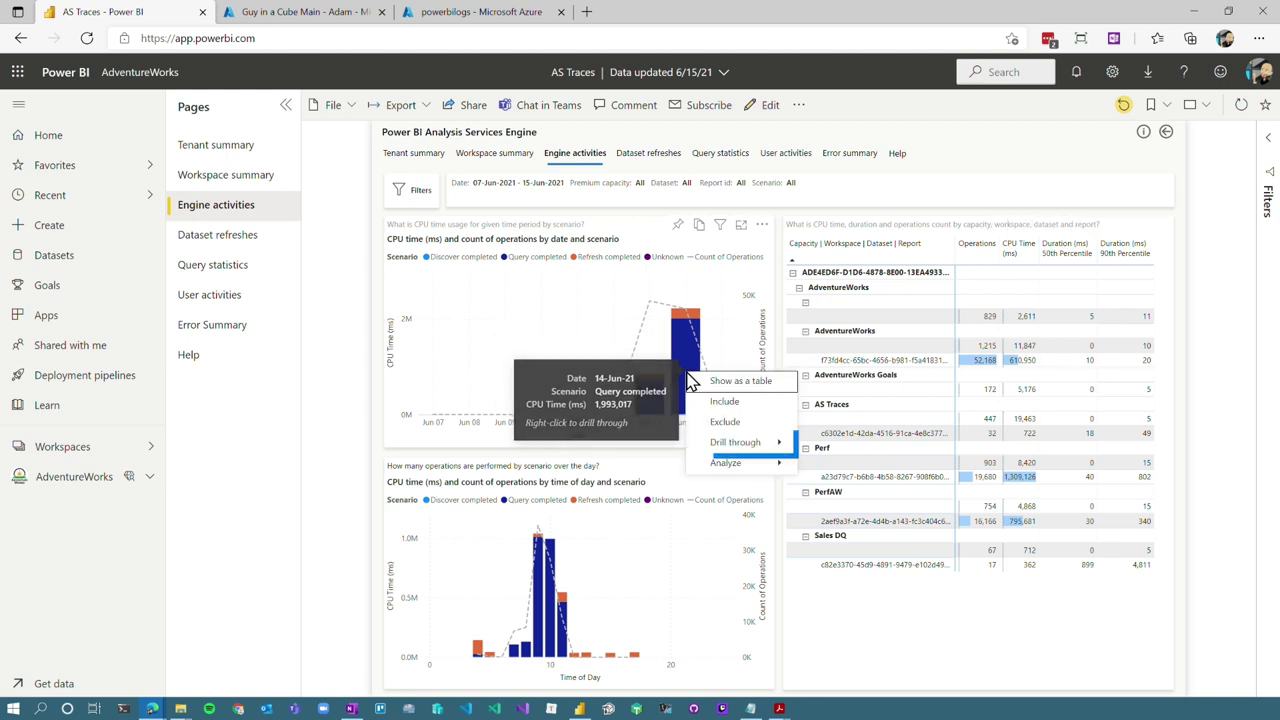
pyautogui.moveTo(768, 441)
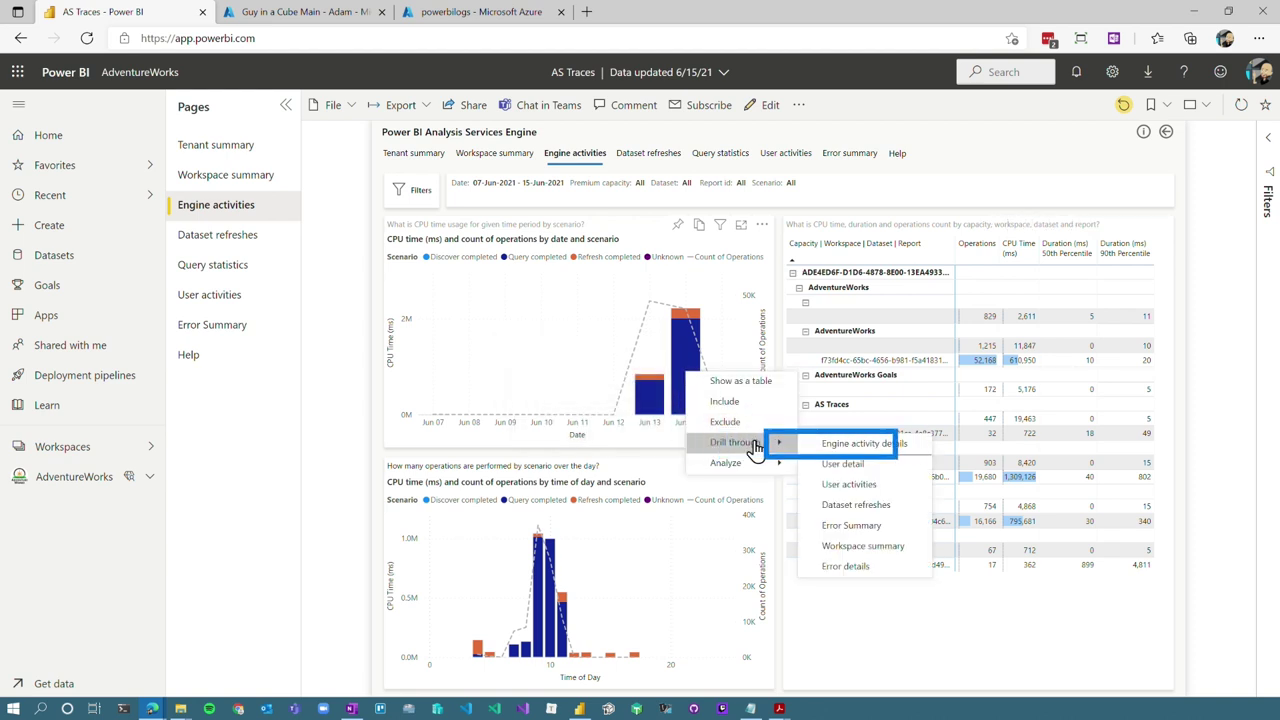
pyautogui.click(876, 445)
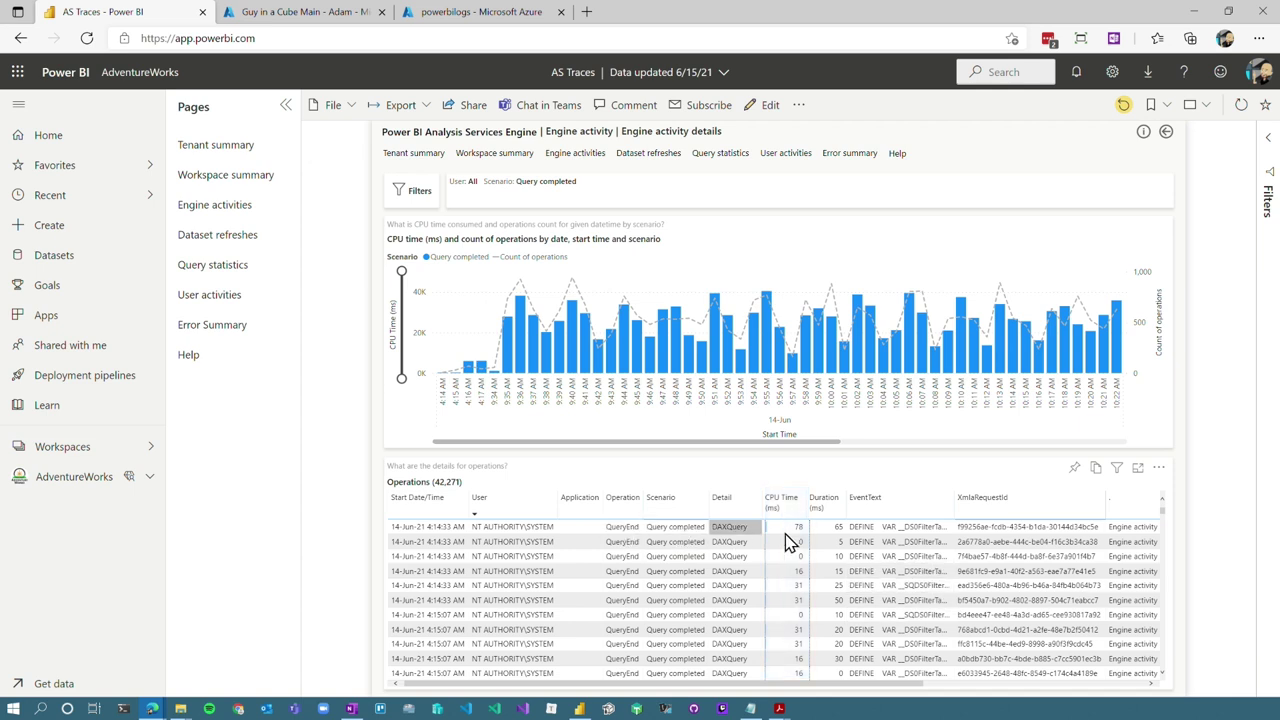
# Step: Drill through from an operation row to Query detail for the 4:14:33 AM query, then return to Engine activities
pyautogui.rightClick(895, 533)
pyautogui.moveTo(965, 605)
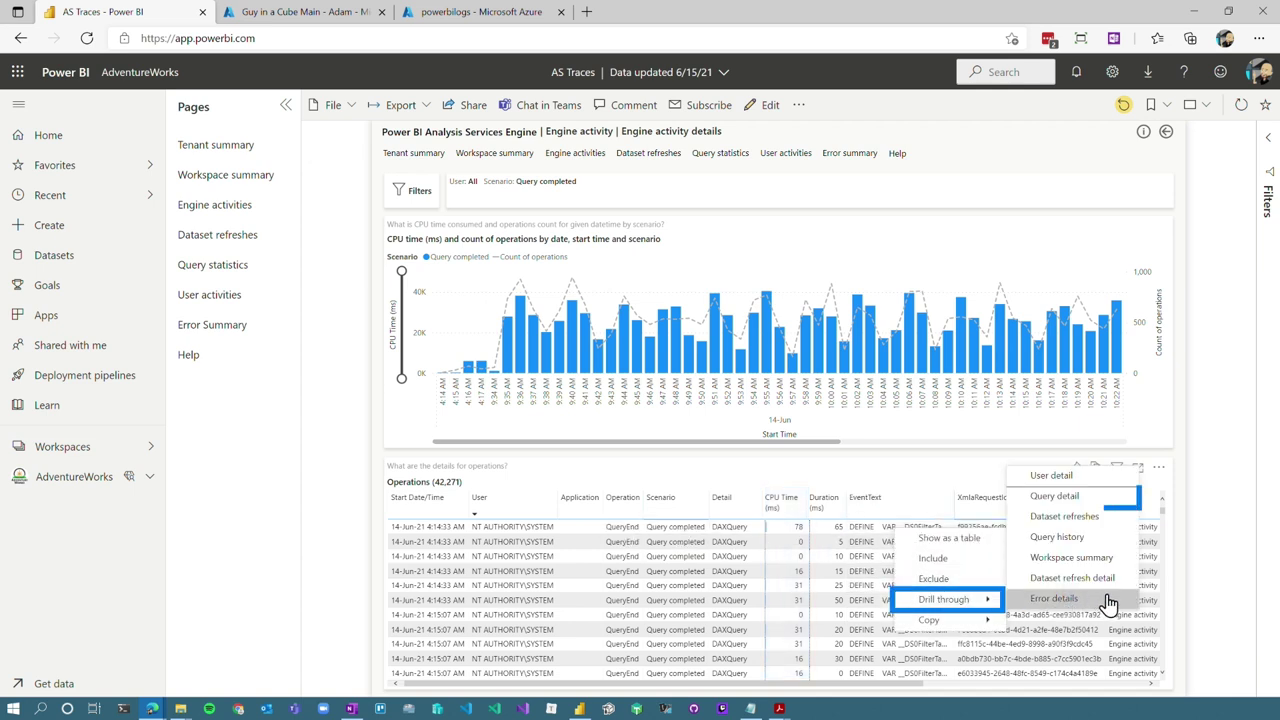
pyautogui.click(1045, 499)
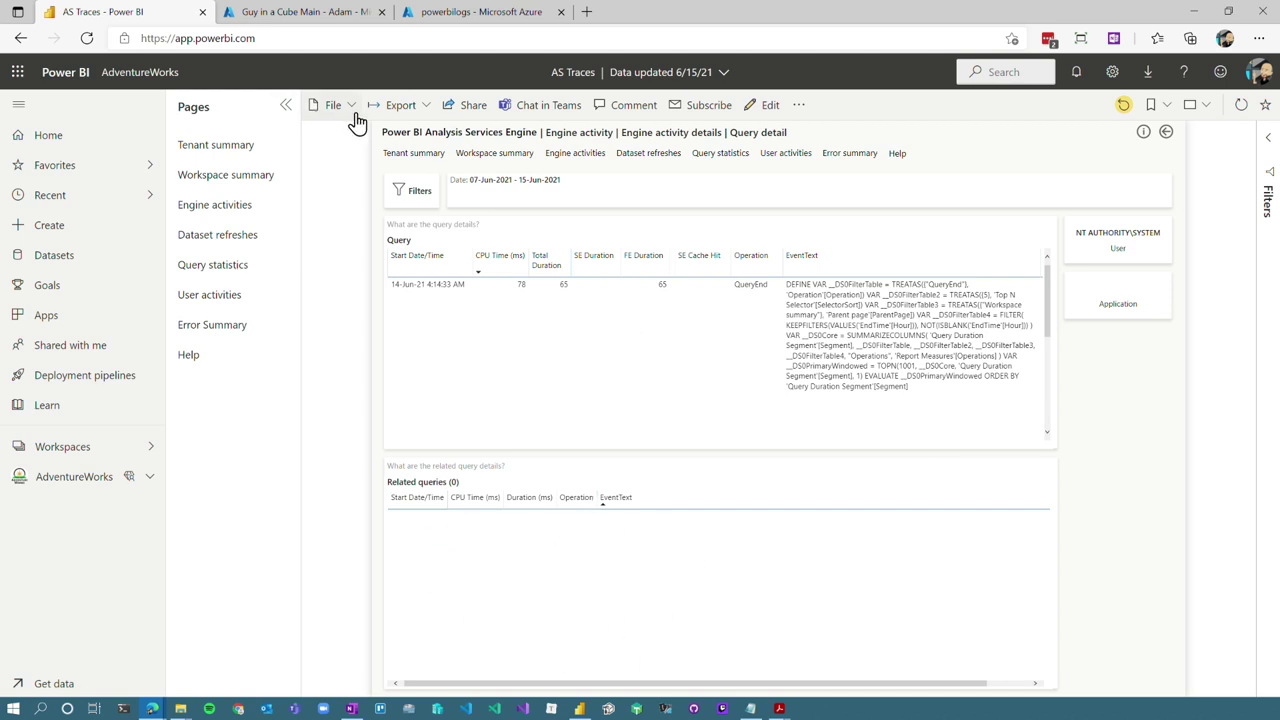
pyautogui.click(560, 157)
# Step: Filter Engine activities to Sales DQ and drill through from its bar to Engine activity details
pyautogui.click(862, 536)
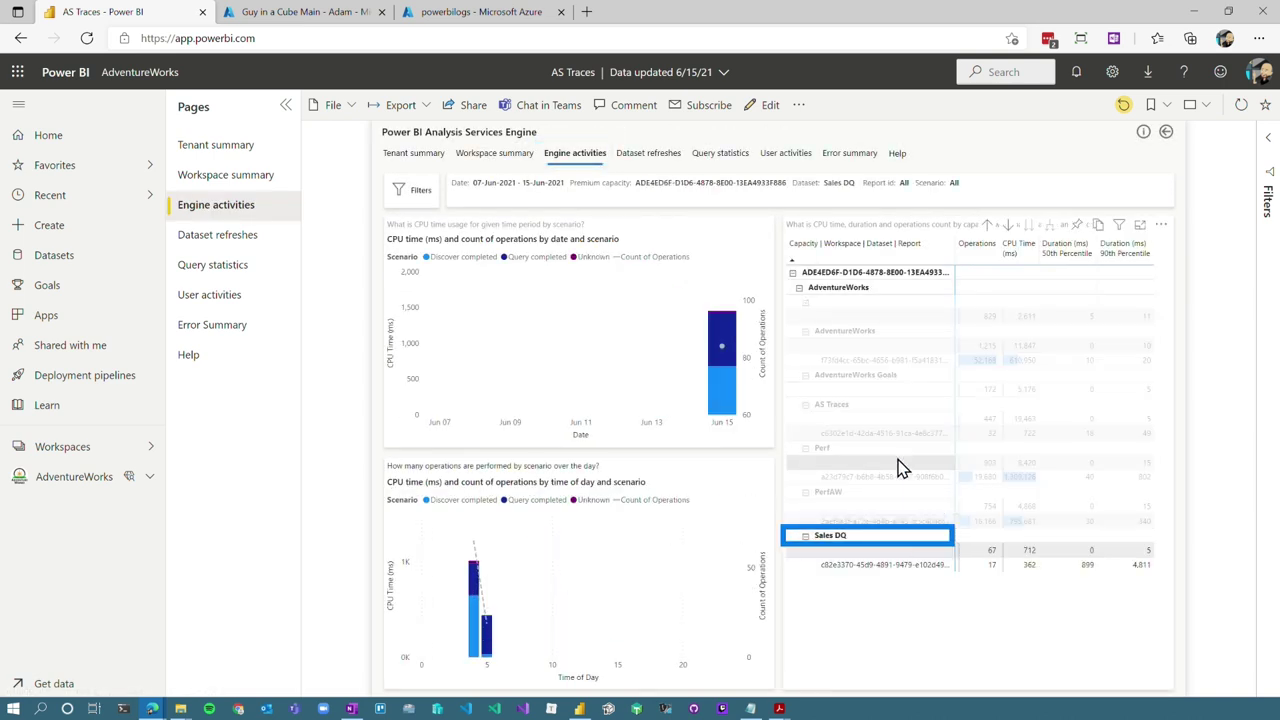
pyautogui.rightClick(720, 332)
pyautogui.moveTo(790, 392)
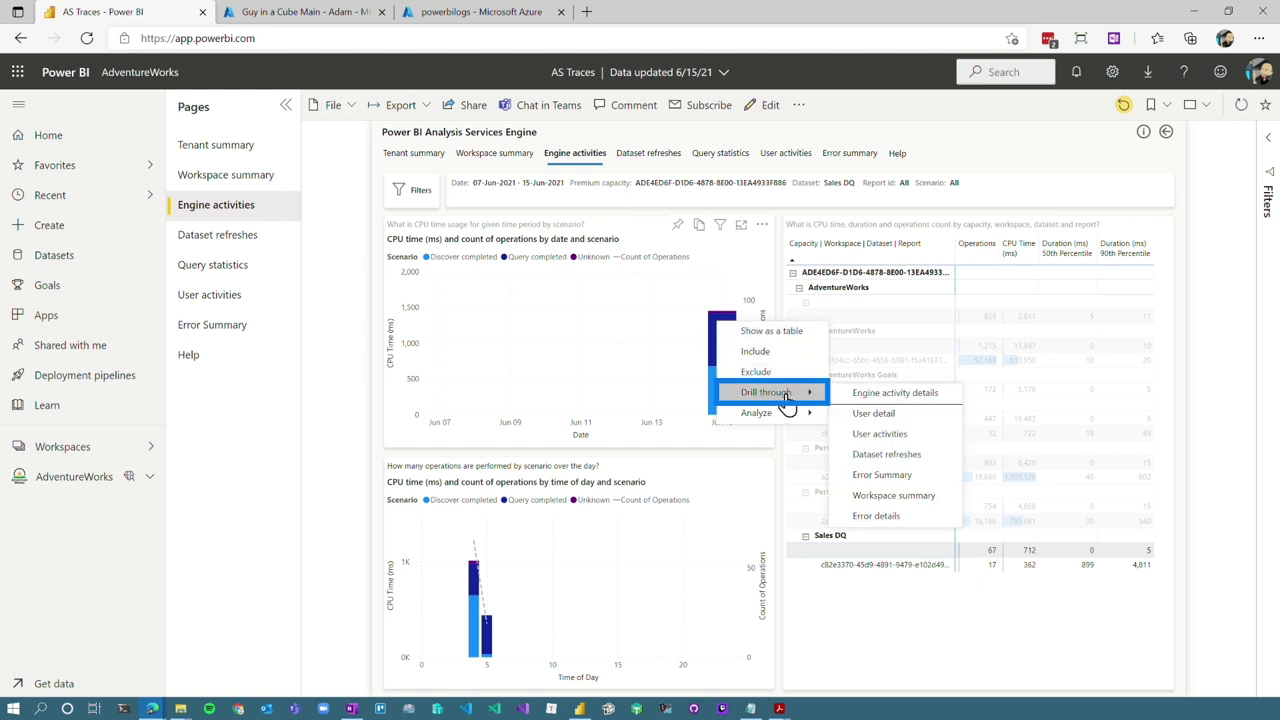
pyautogui.click(918, 395)
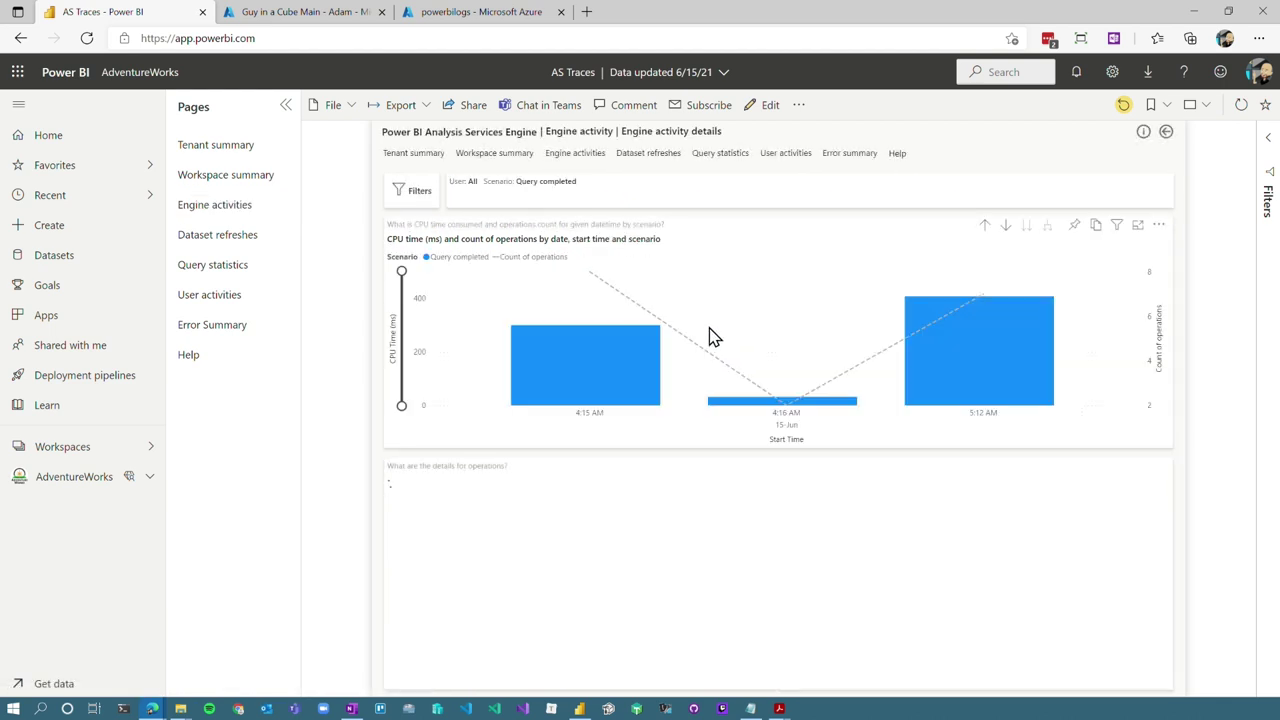
# Step: Drill through from an operation row to Query detail, then view the Dataset refreshes page
pyautogui.rightClick(896, 586)
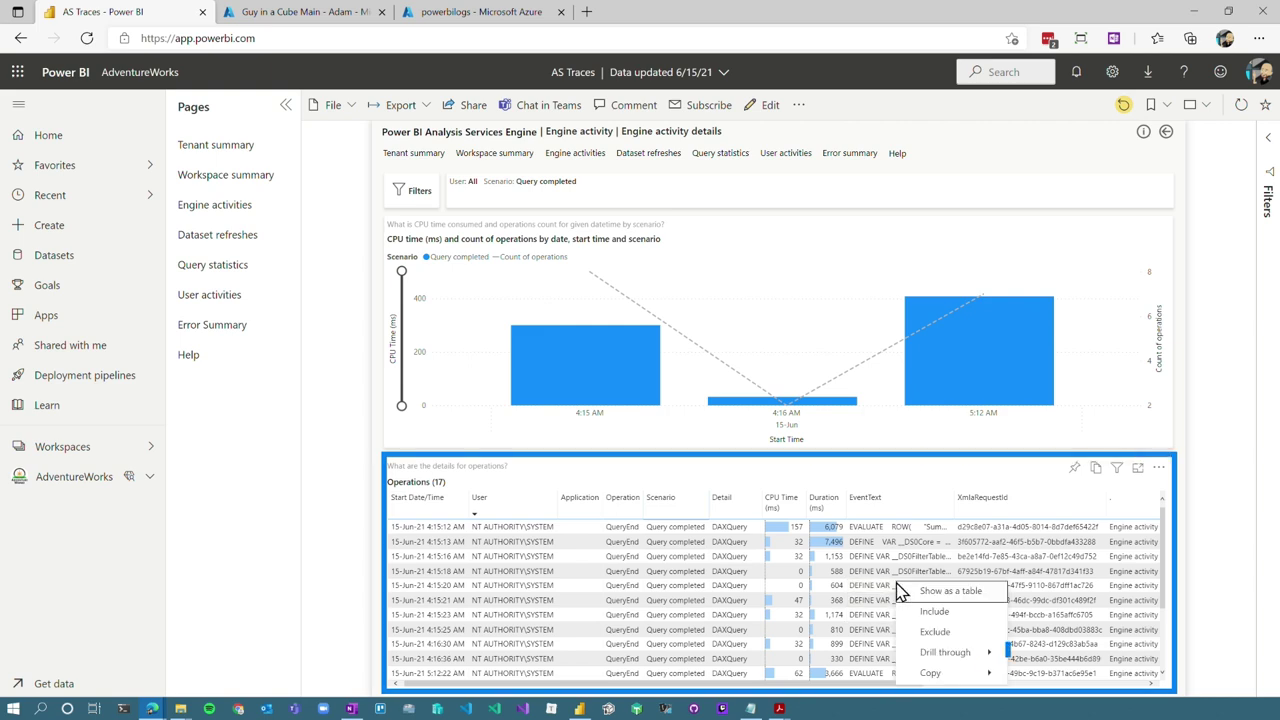
pyautogui.moveTo(971, 651)
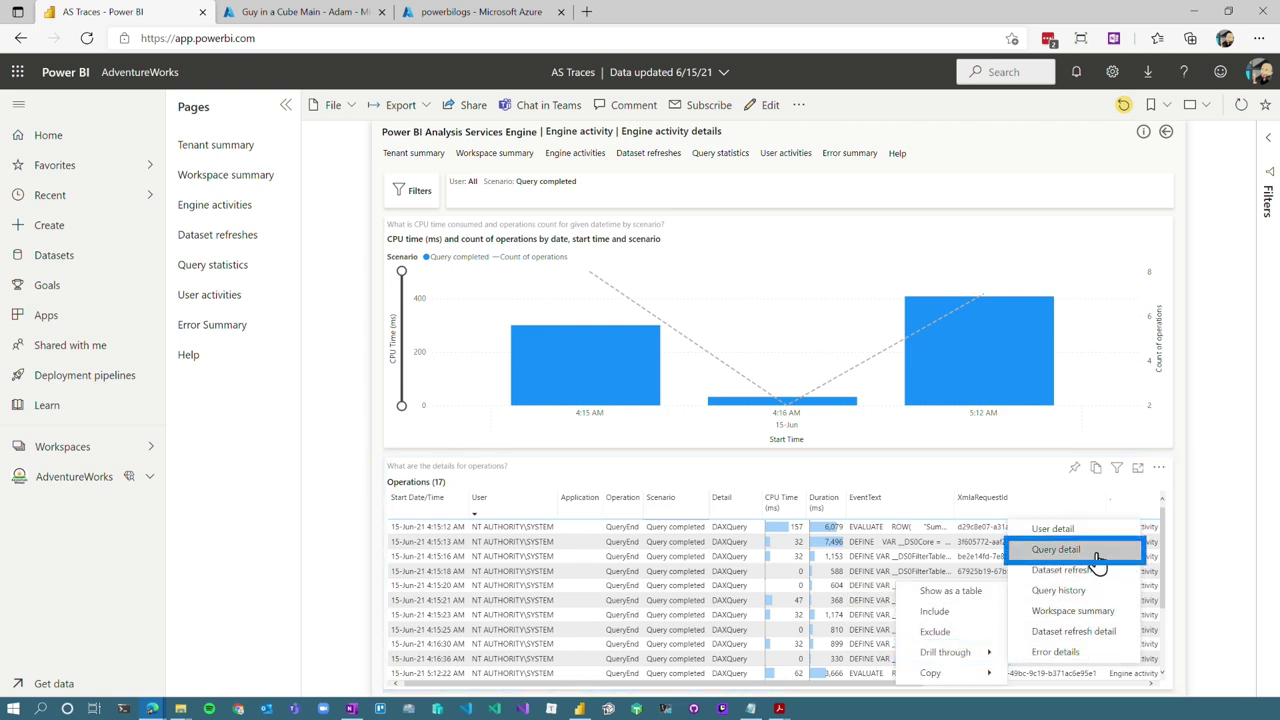
pyautogui.click(1045, 550)
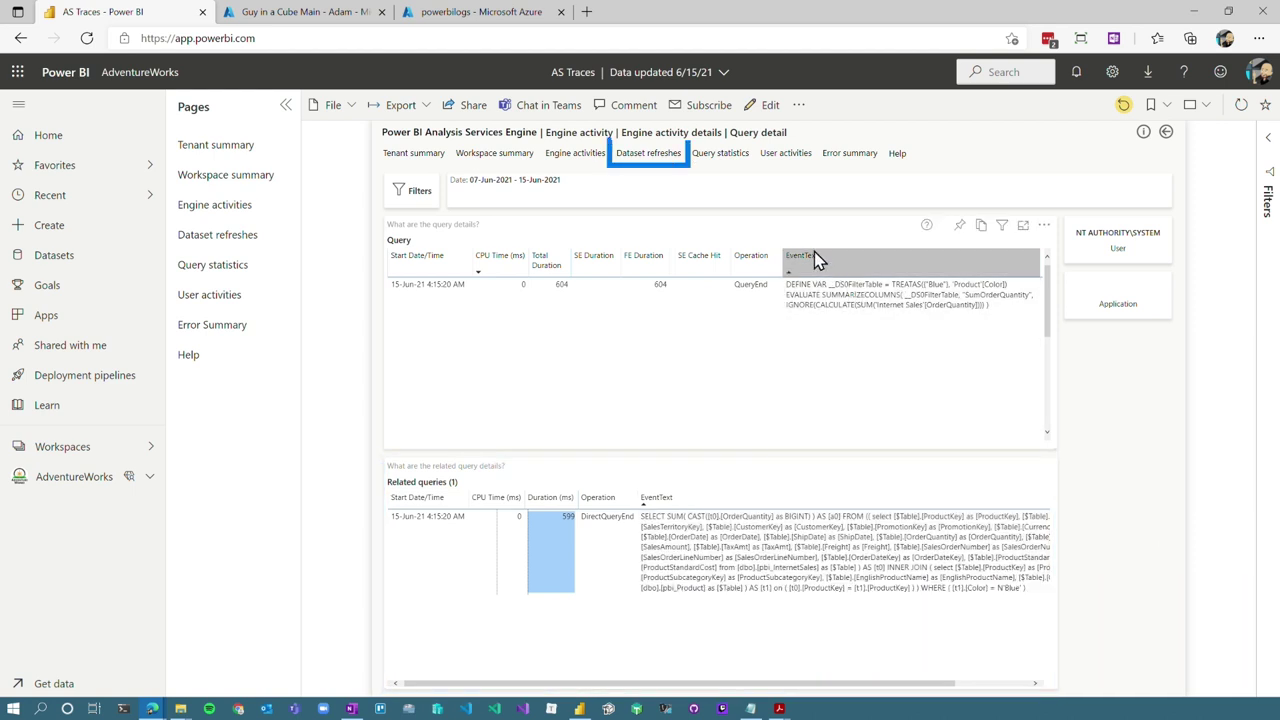
pyautogui.click(650, 158)
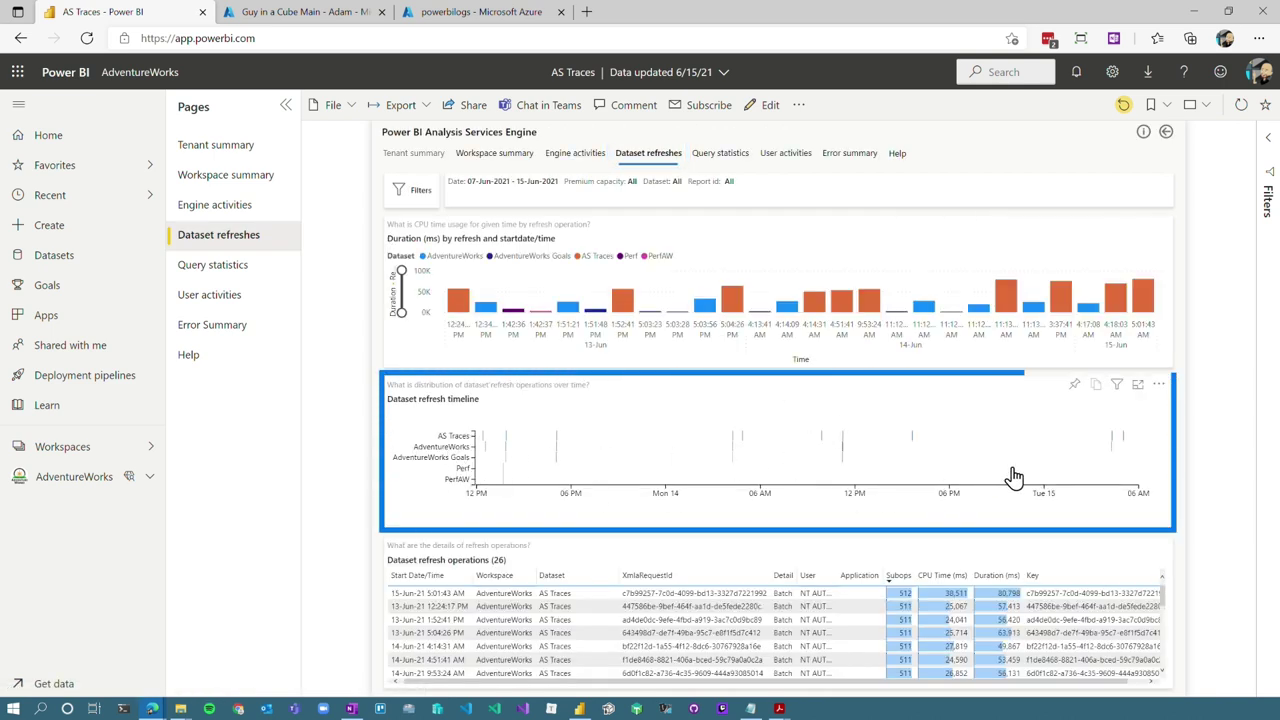
# Step: Drill through from the AdventureWorks 14-Jun-2021 refresh bar to its Dataset refresh detail page
pyautogui.click(980, 314)
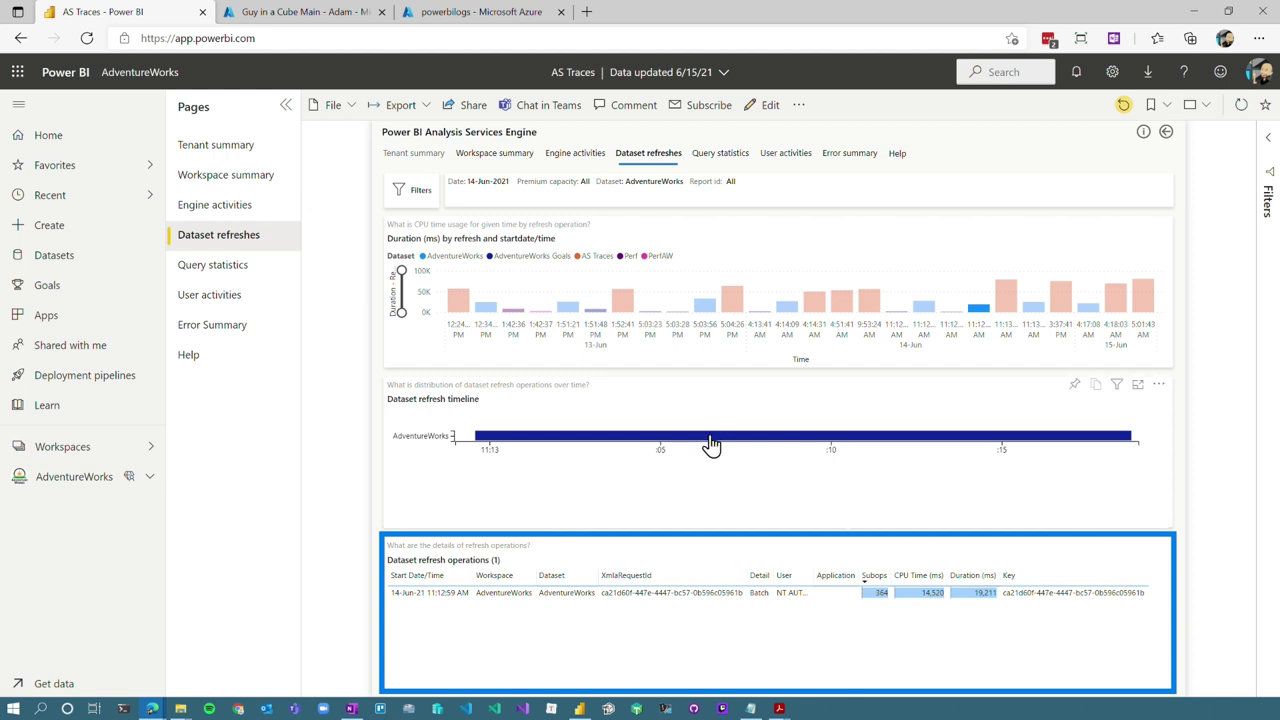
pyautogui.rightClick(980, 310)
pyautogui.moveTo(1030, 400)
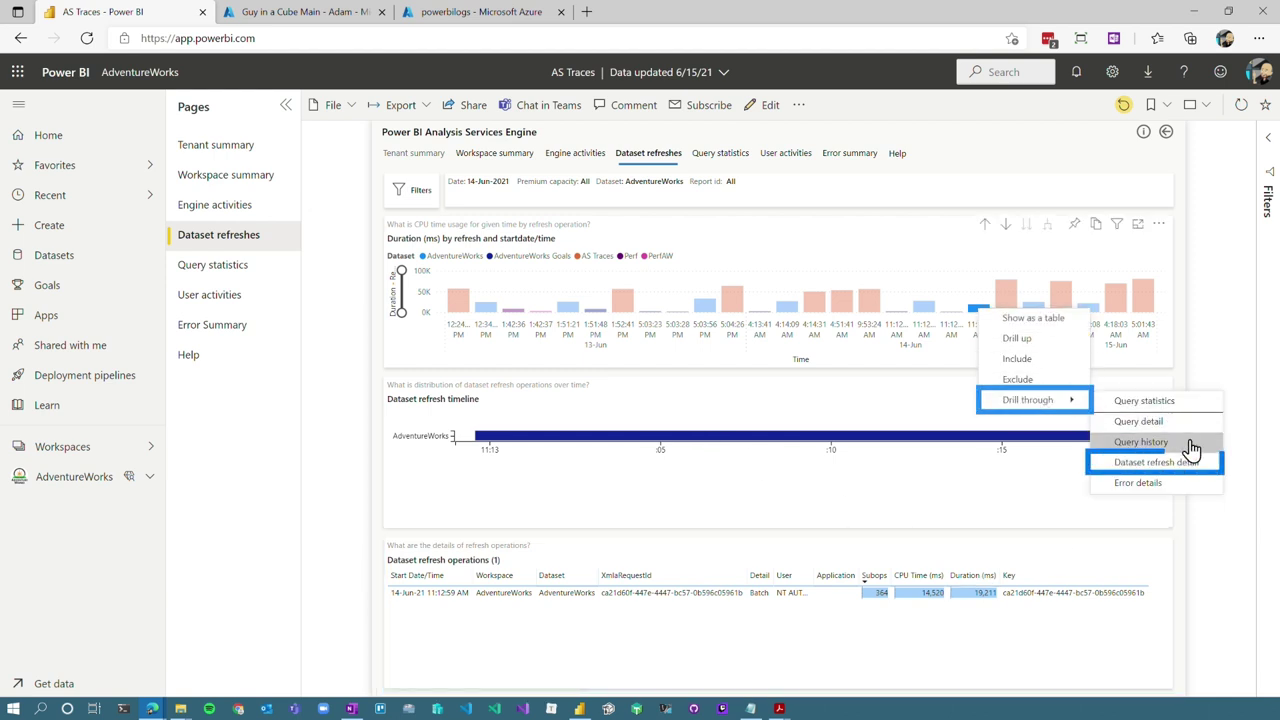
pyautogui.click(1172, 474)
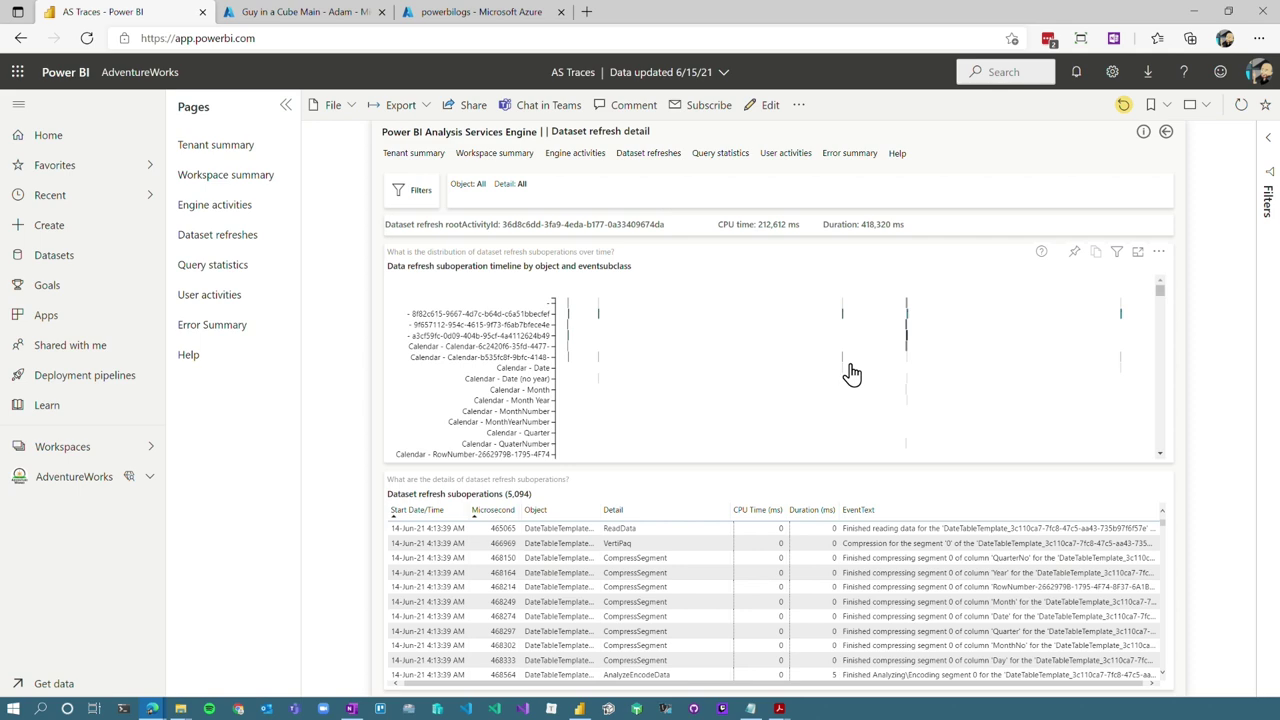
pyautogui.scroll(-5, 851, 373)
pyautogui.scroll(-10, 495, 340)
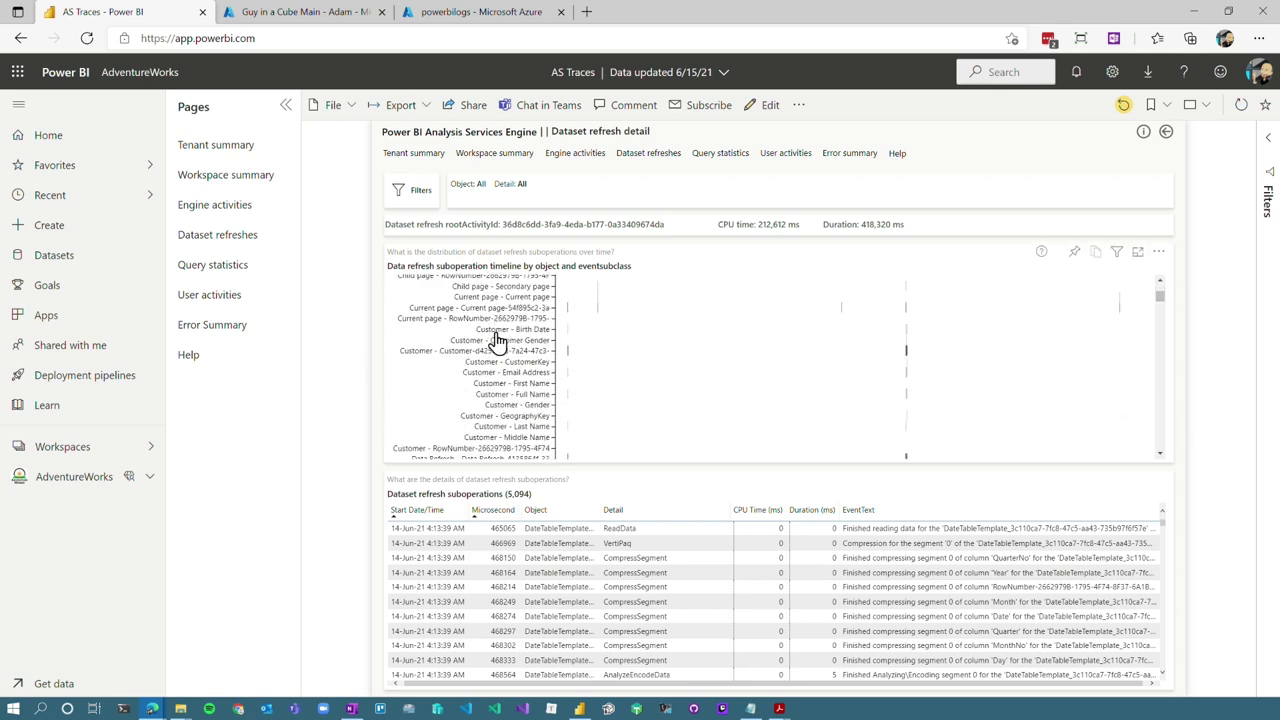
pyautogui.scroll(-10, 672, 624)
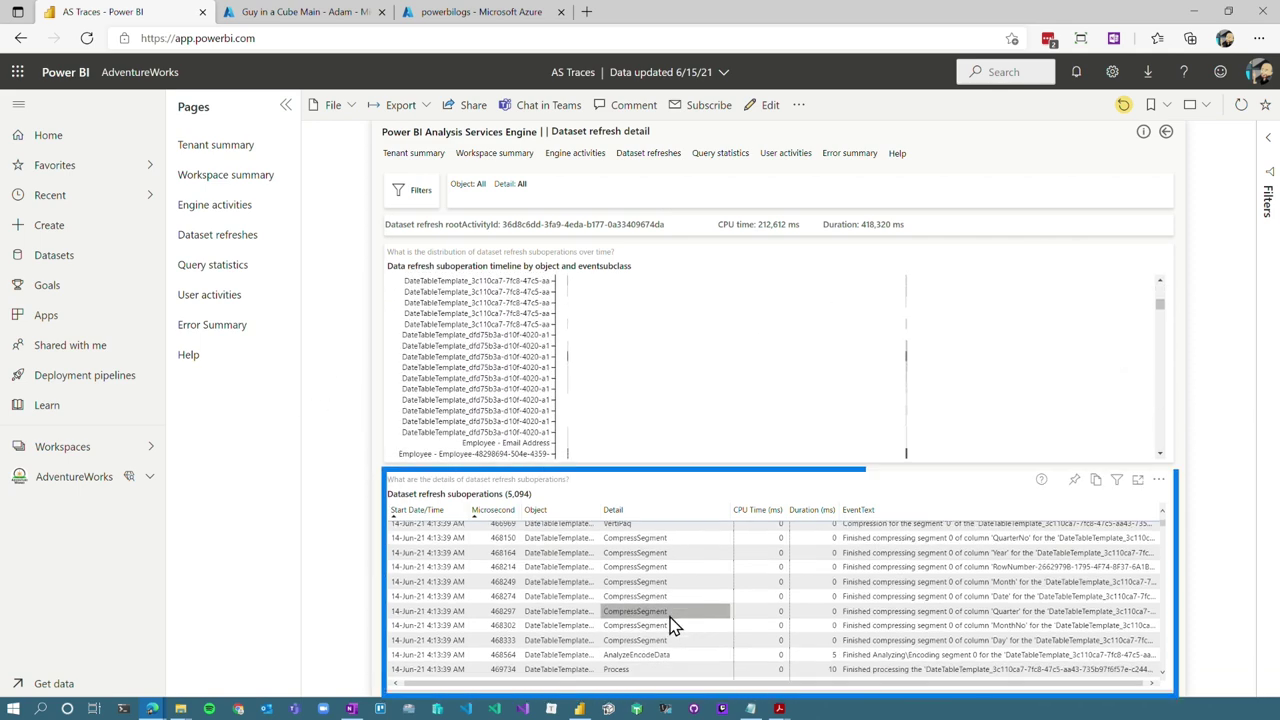
pyautogui.scroll(-3, 672, 622)
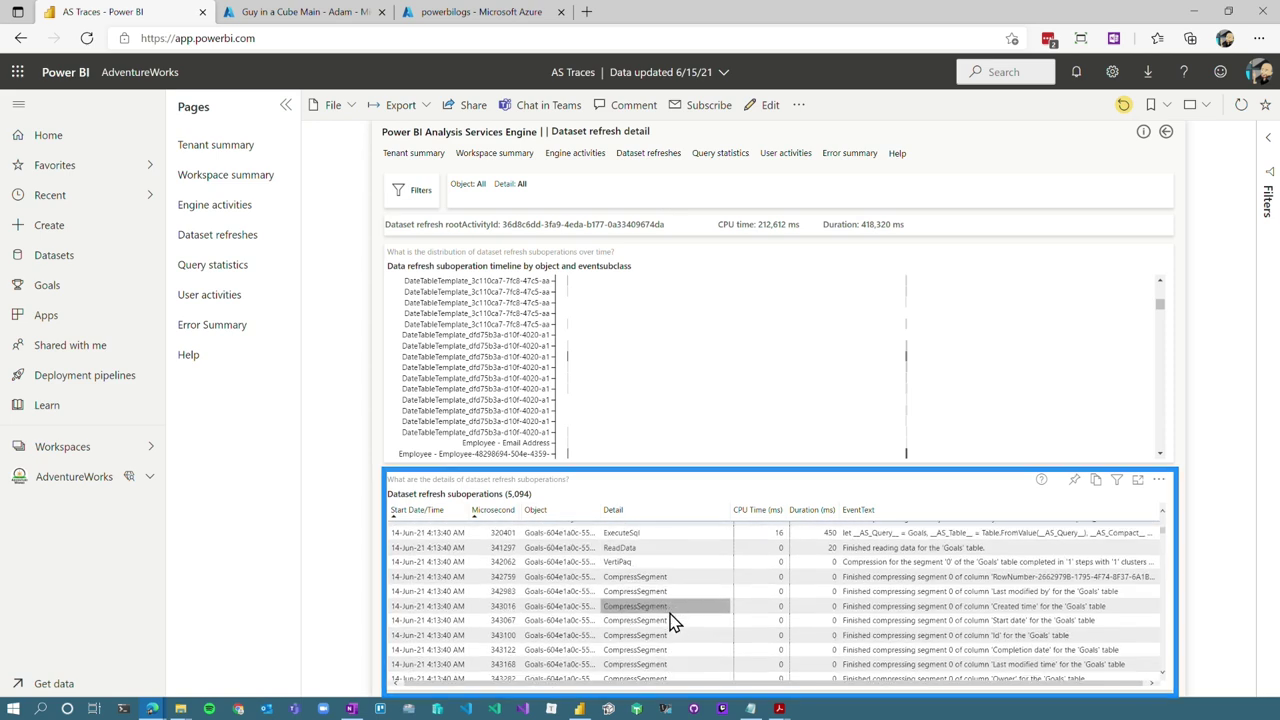
pyautogui.scroll(-10, 788, 620)
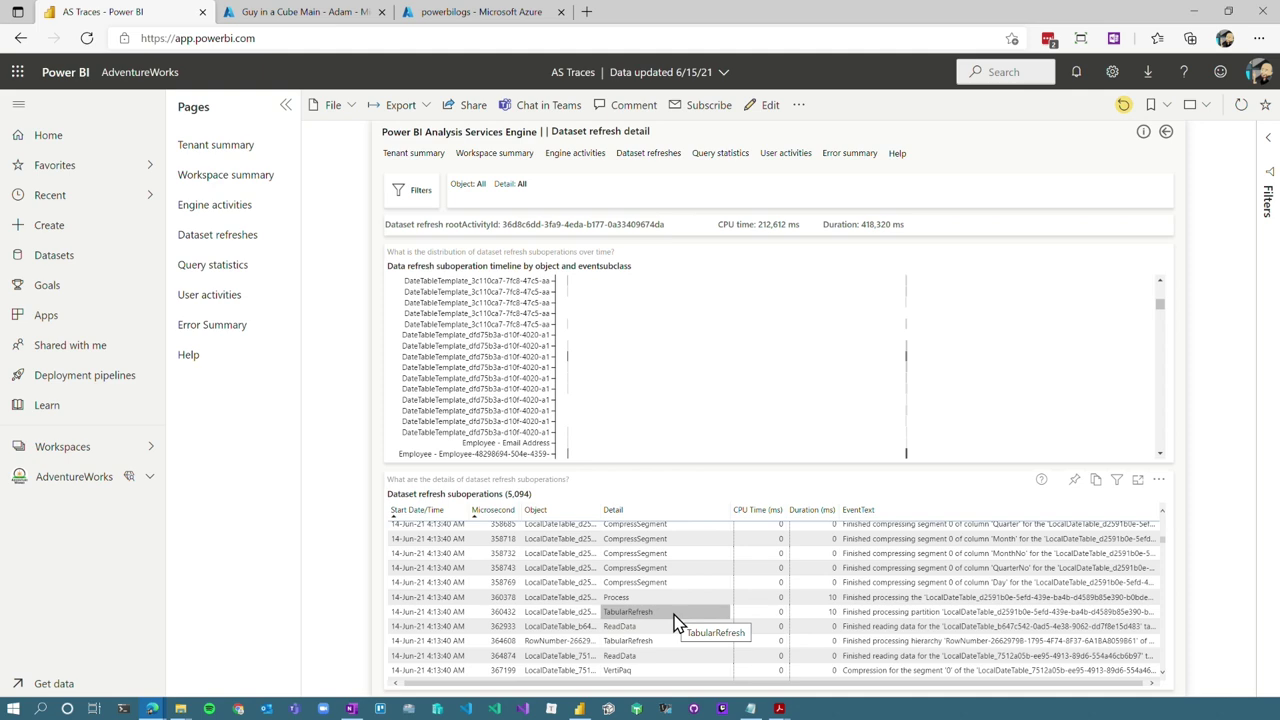
pyautogui.scroll(-5, 727, 600)
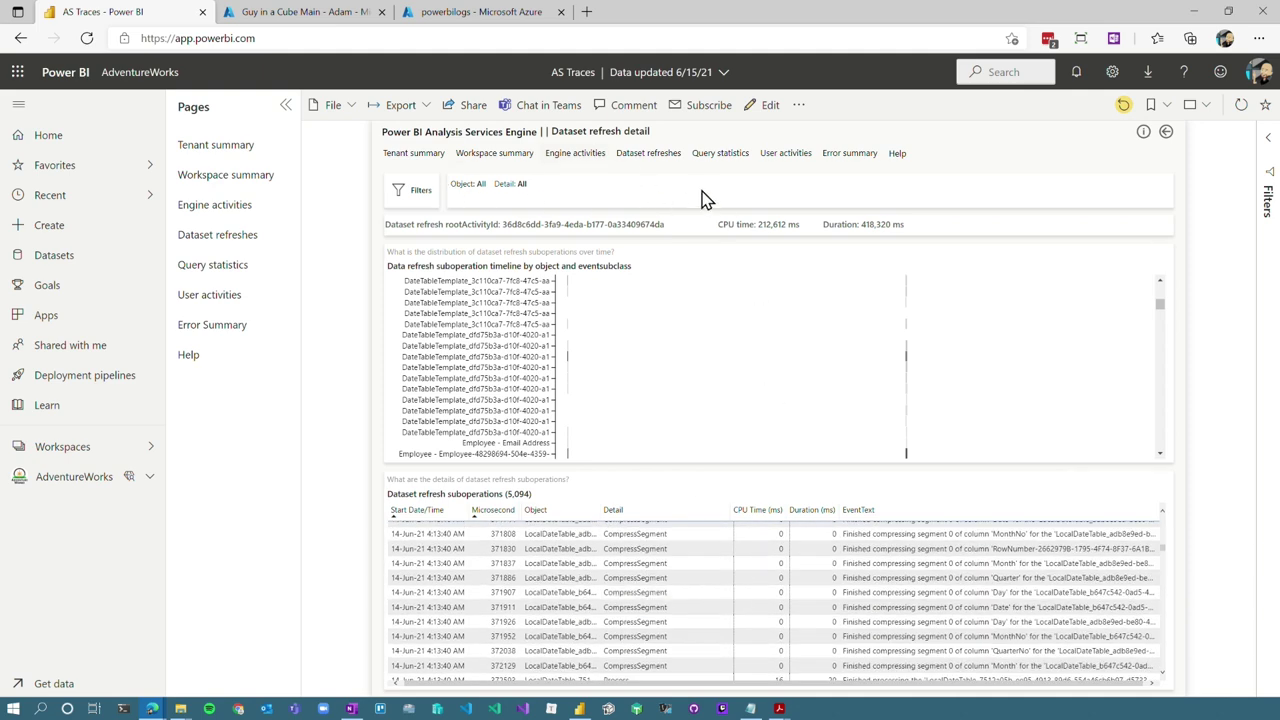
pyautogui.click(712, 153)
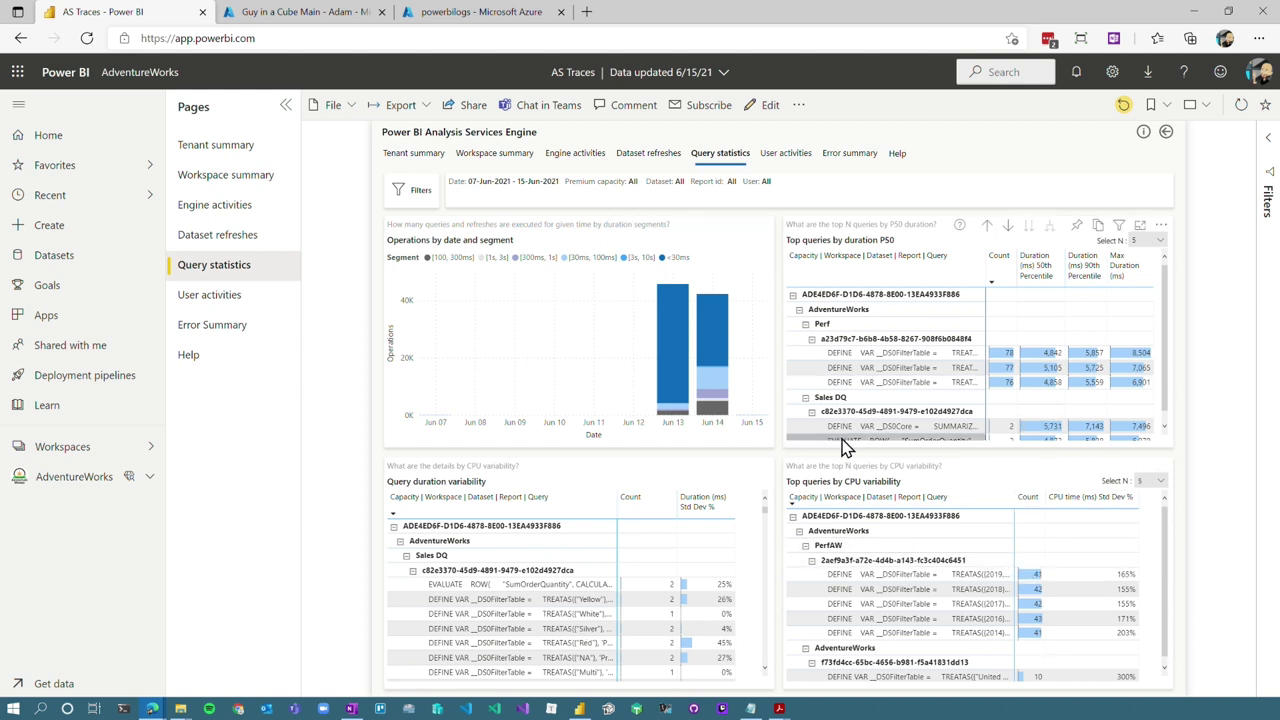
# Step: Go to the User activities report page showing CPU time and operation counts by user
pyautogui.click(786, 153)
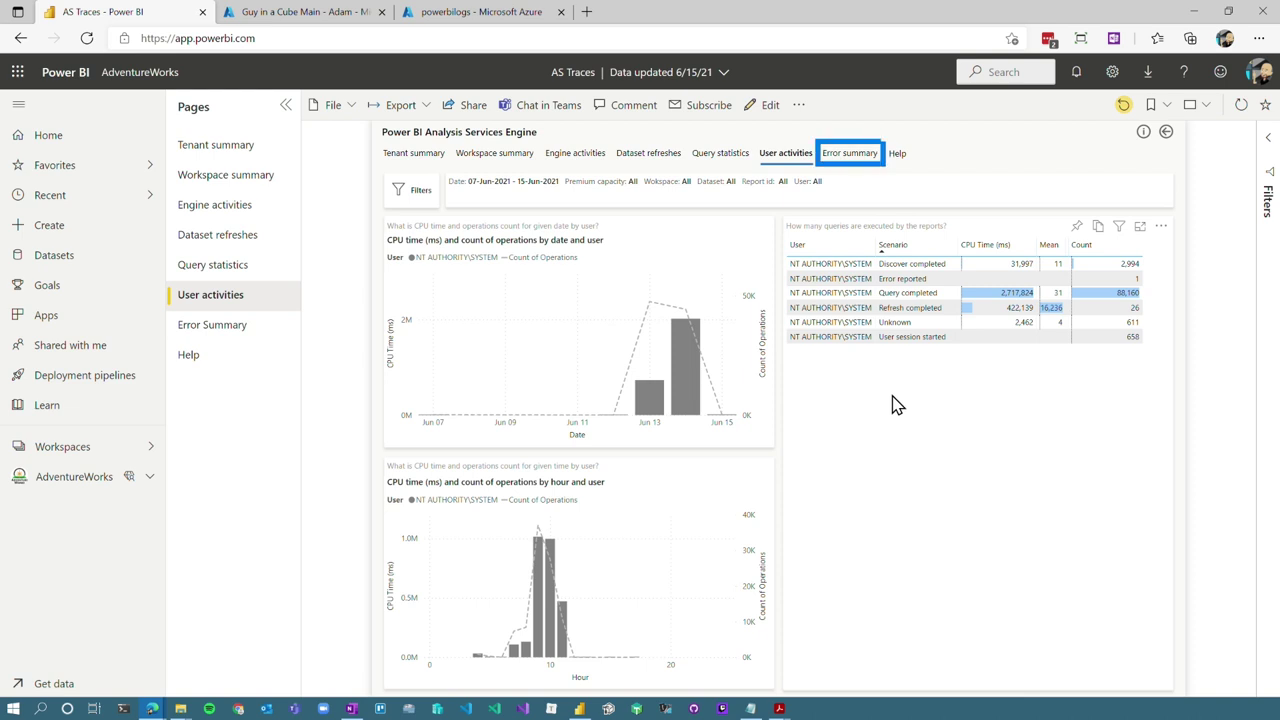
# Step: On Error summary, drill through from the Error operation row to its Error details page
pyautogui.press('Return')
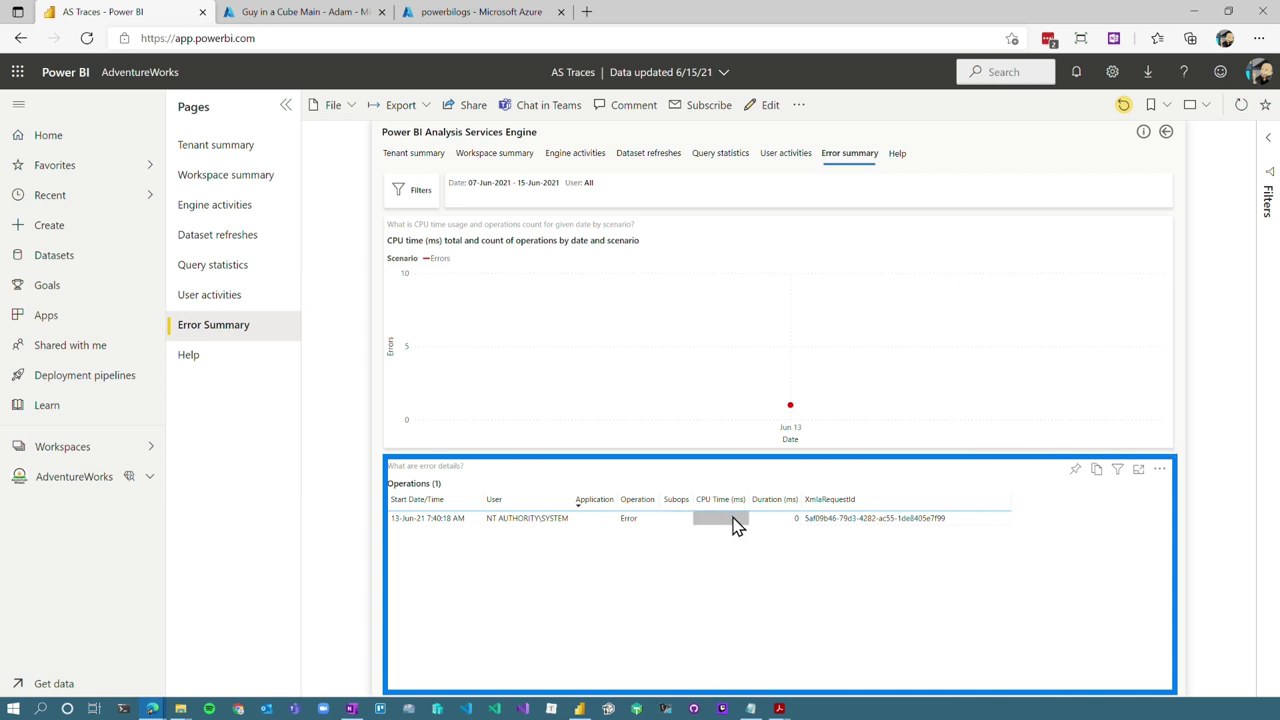
pyautogui.rightClick(646, 528)
pyautogui.moveTo(716, 597)
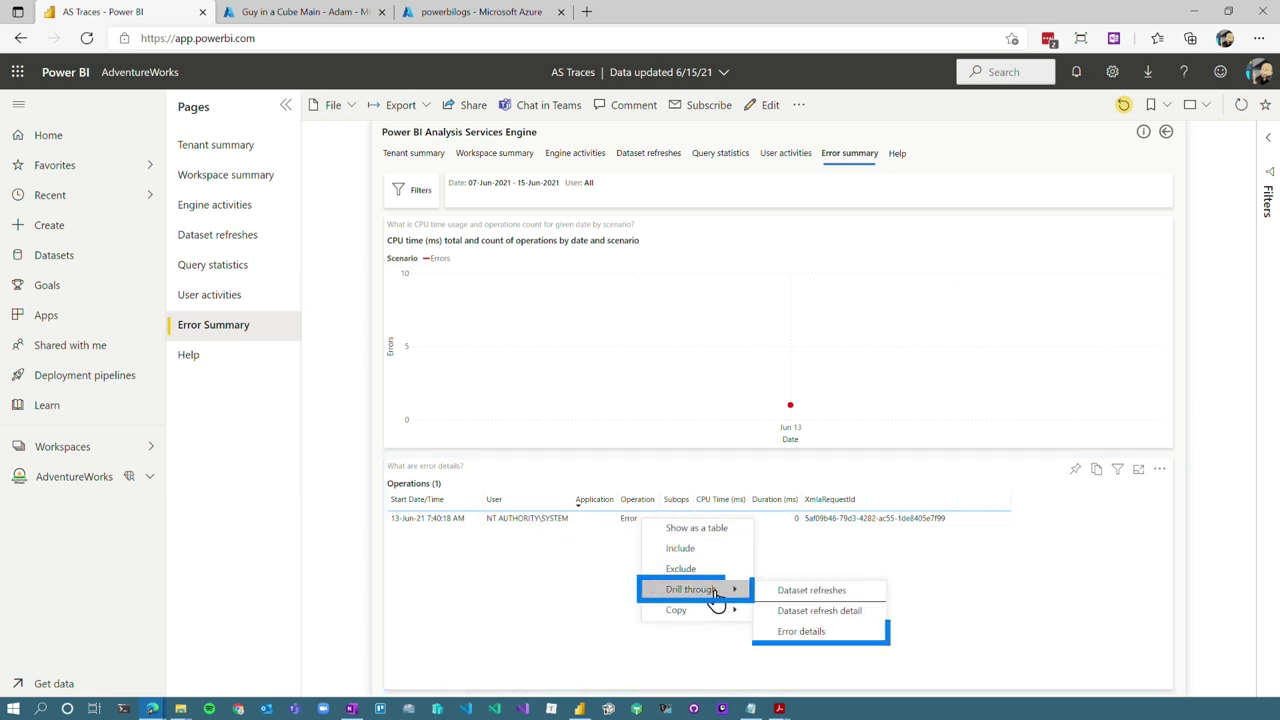
pyautogui.click(805, 632)
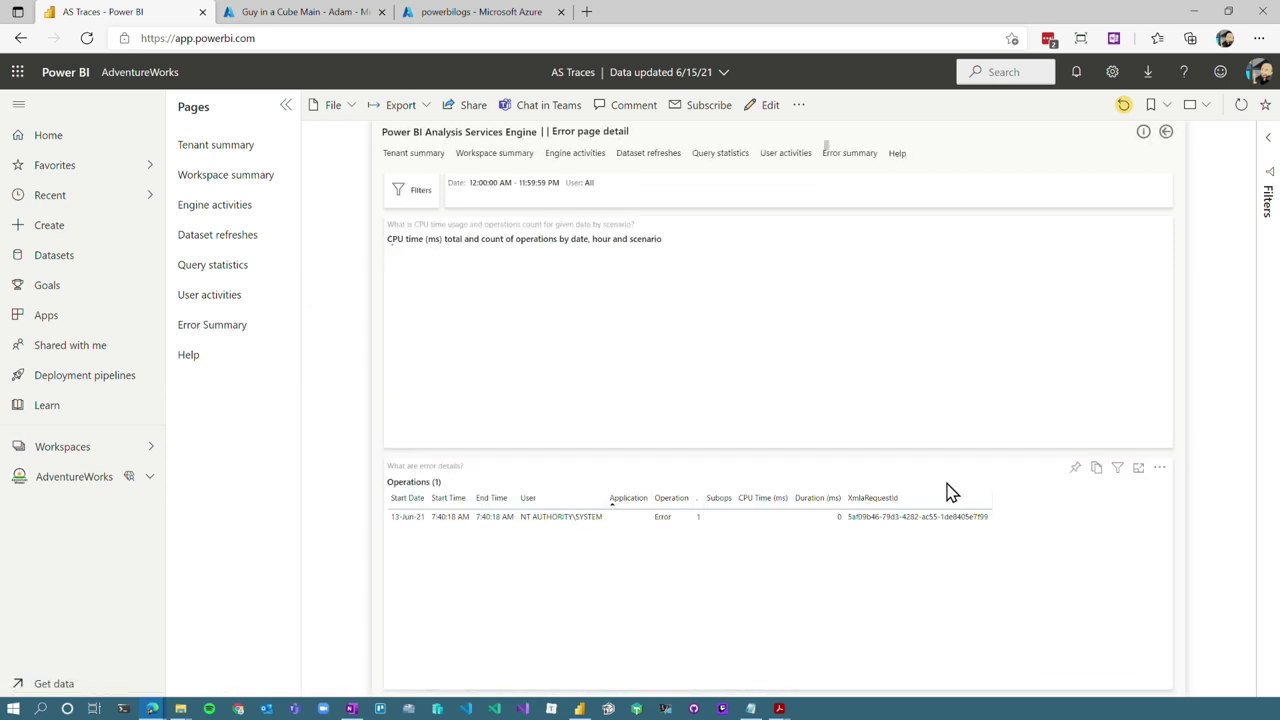